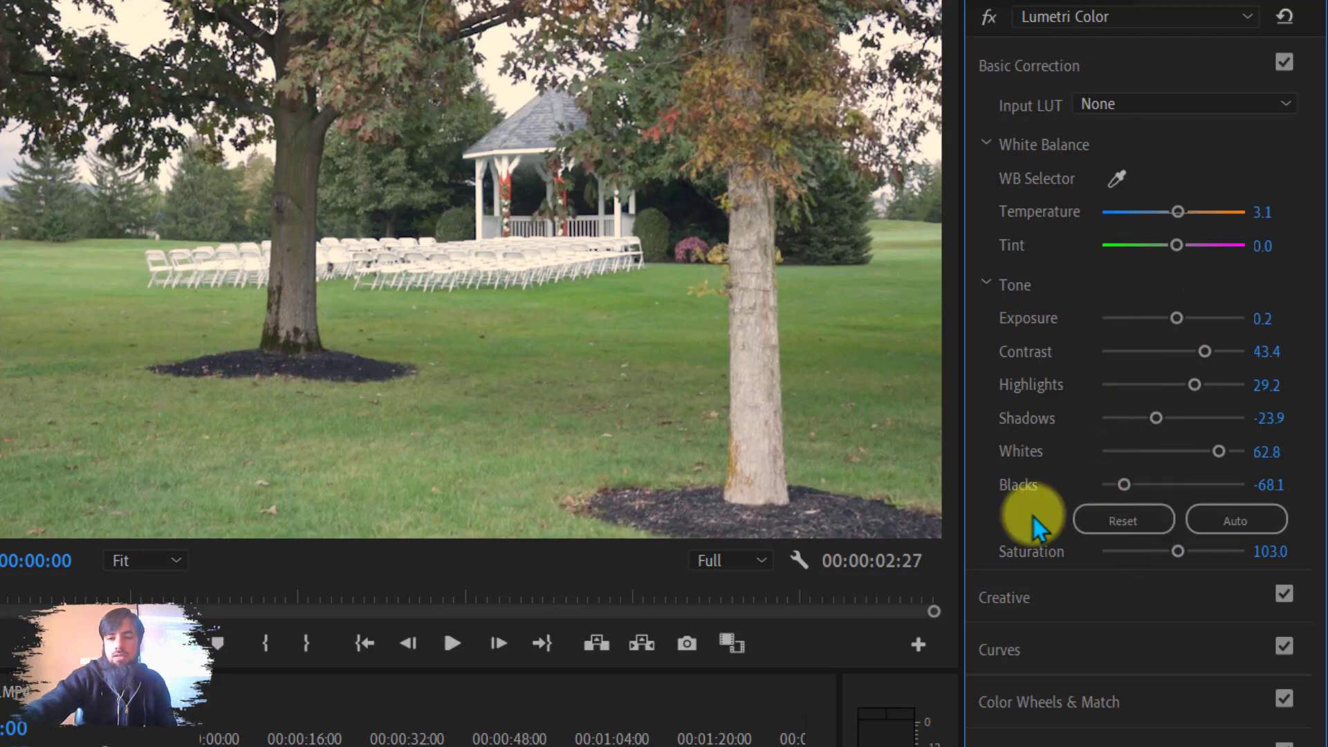
# Step: Open the Creative section of Lumetri Color and look through the list of preset looks
pyautogui.click(1035, 595)
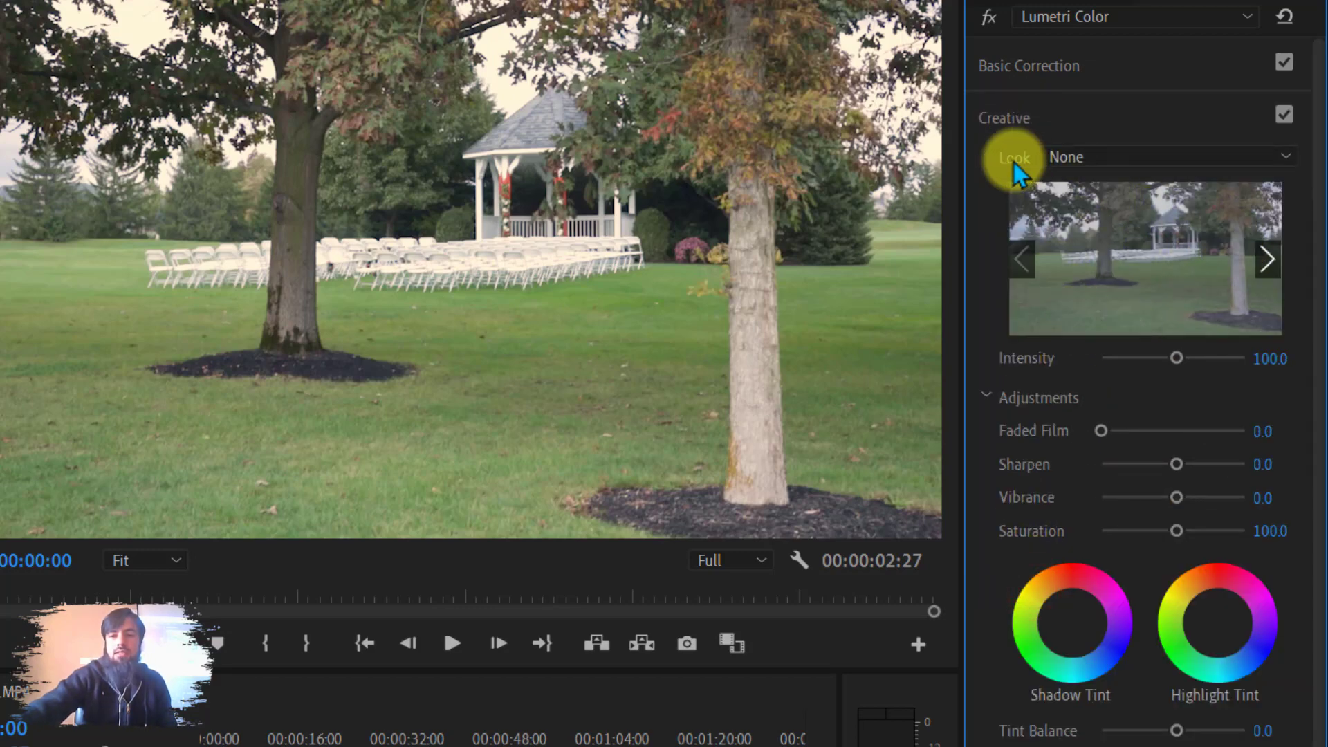
pyautogui.click(1111, 149)
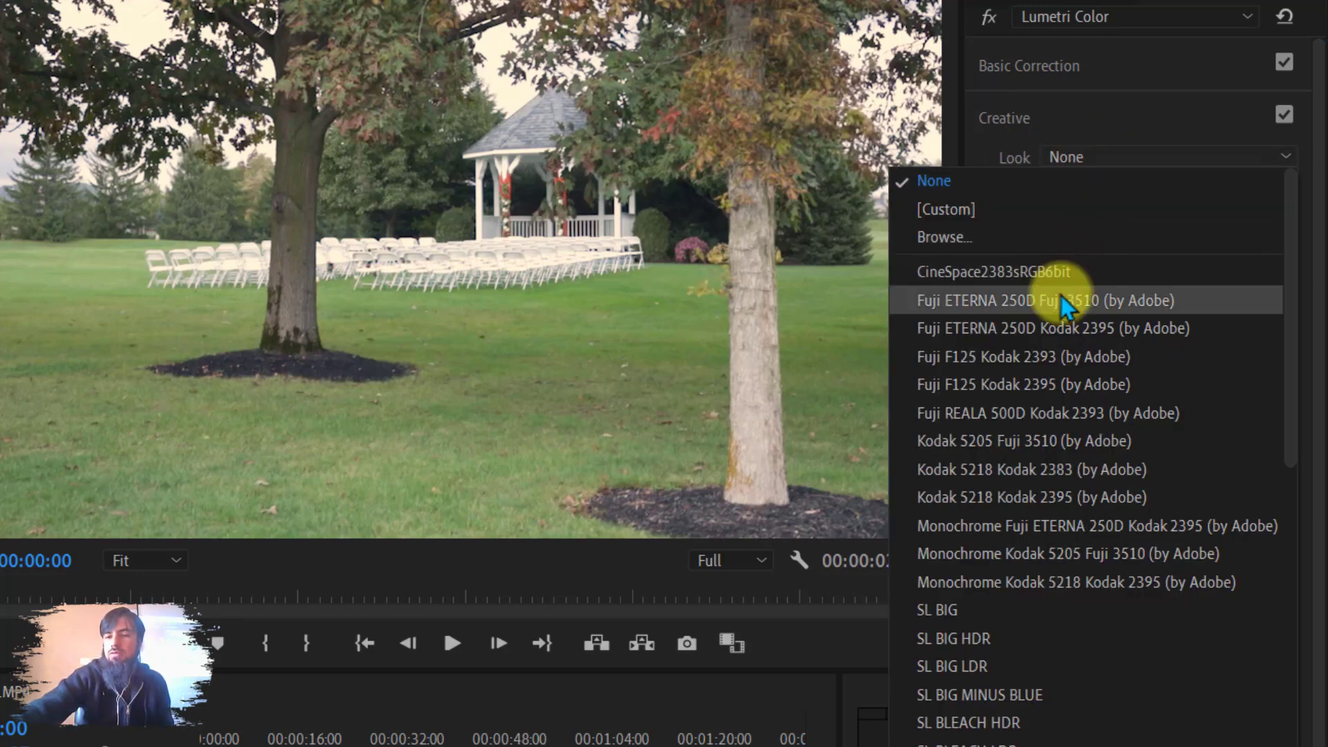
pyautogui.click(1073, 135)
pyautogui.click(1072, 133)
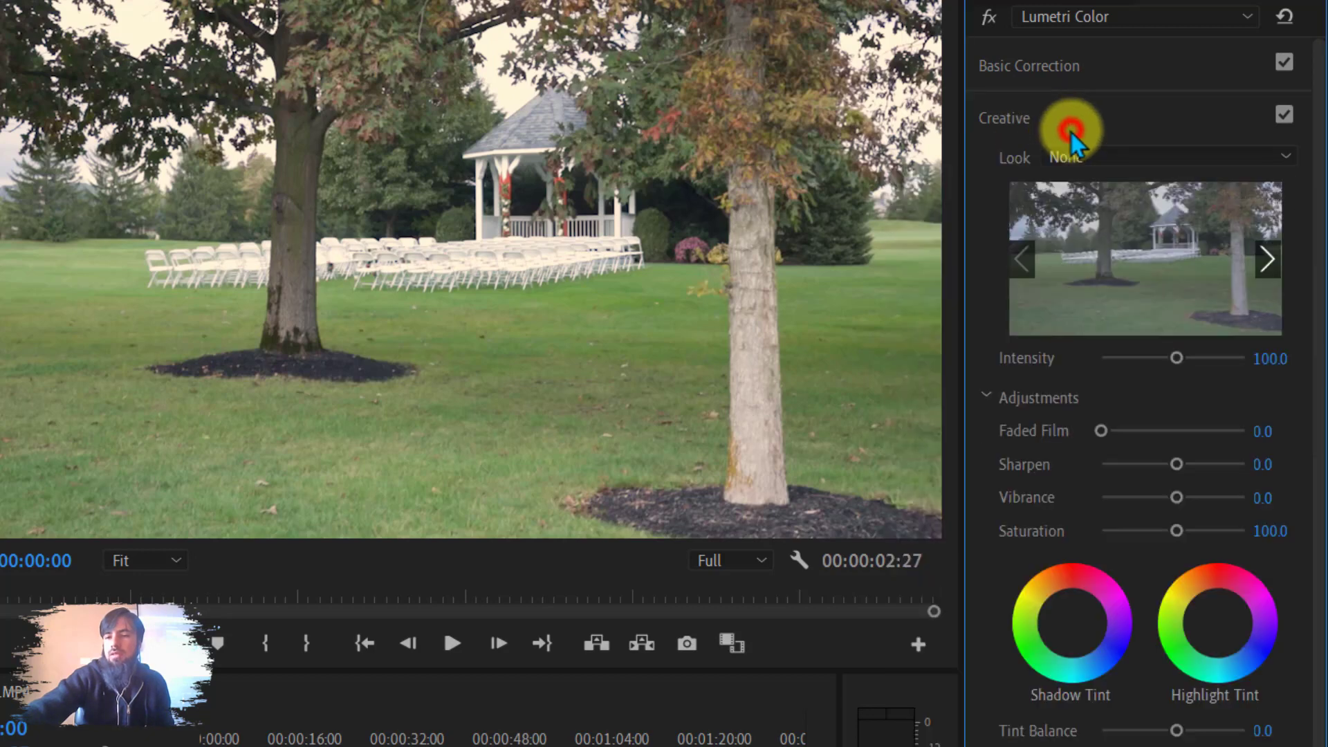
pyautogui.click(1120, 162)
pyautogui.click(1104, 122)
pyautogui.click(1102, 115)
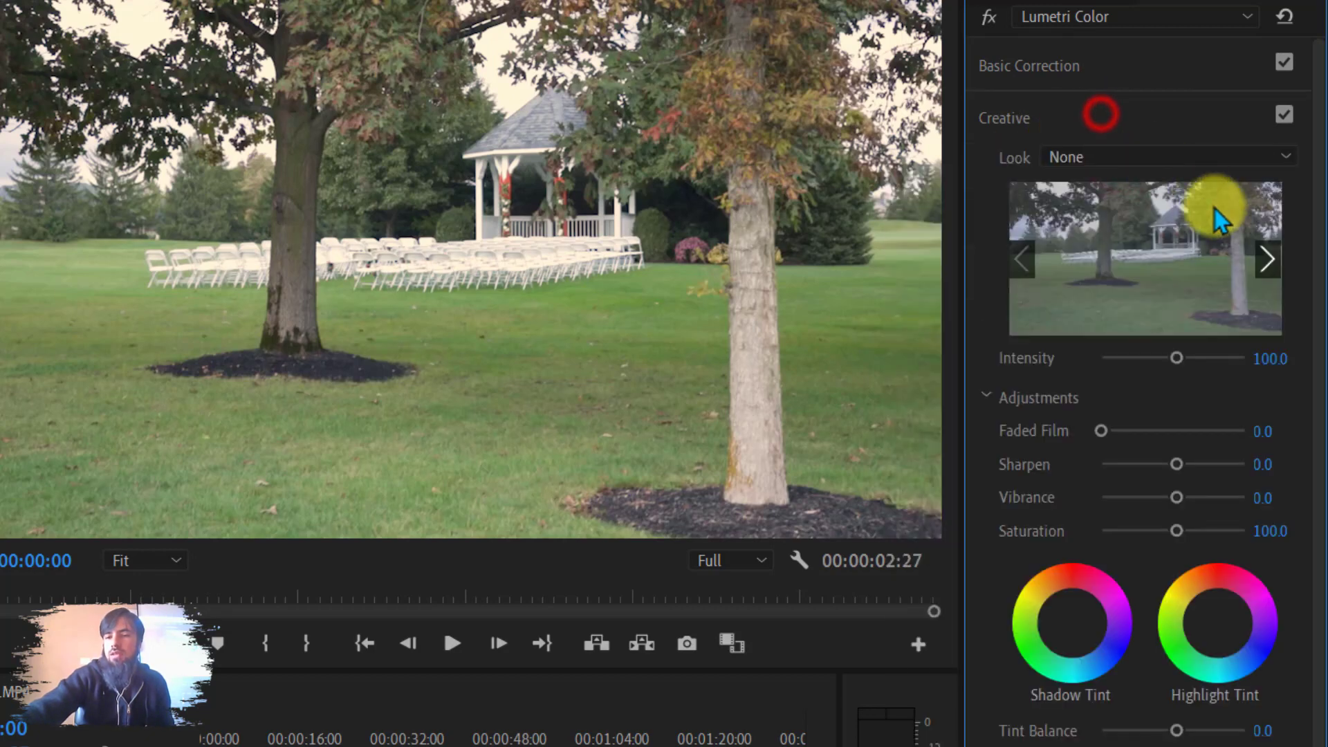
# Step: Apply the CineSpace2383sRGB6bit look to the clip and set its intensity to 38.9
pyautogui.click(1268, 260)
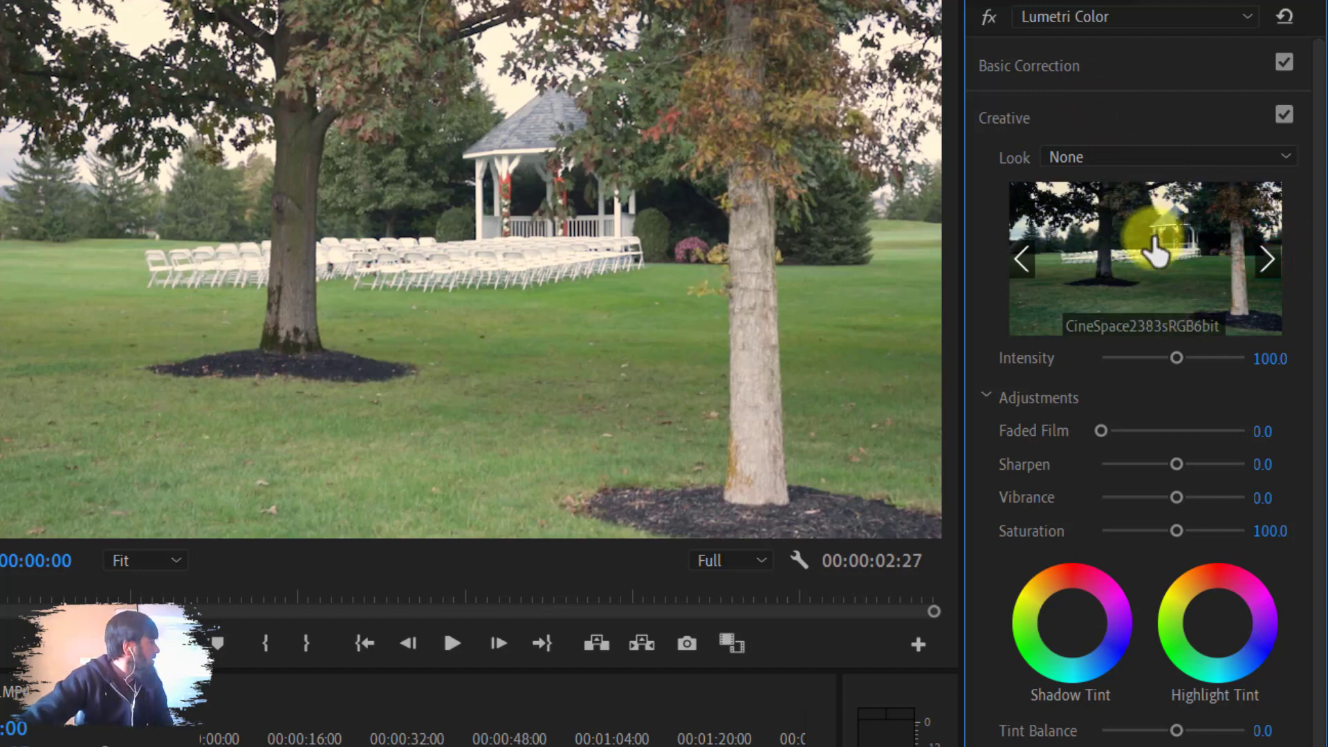
pyautogui.click(1268, 258)
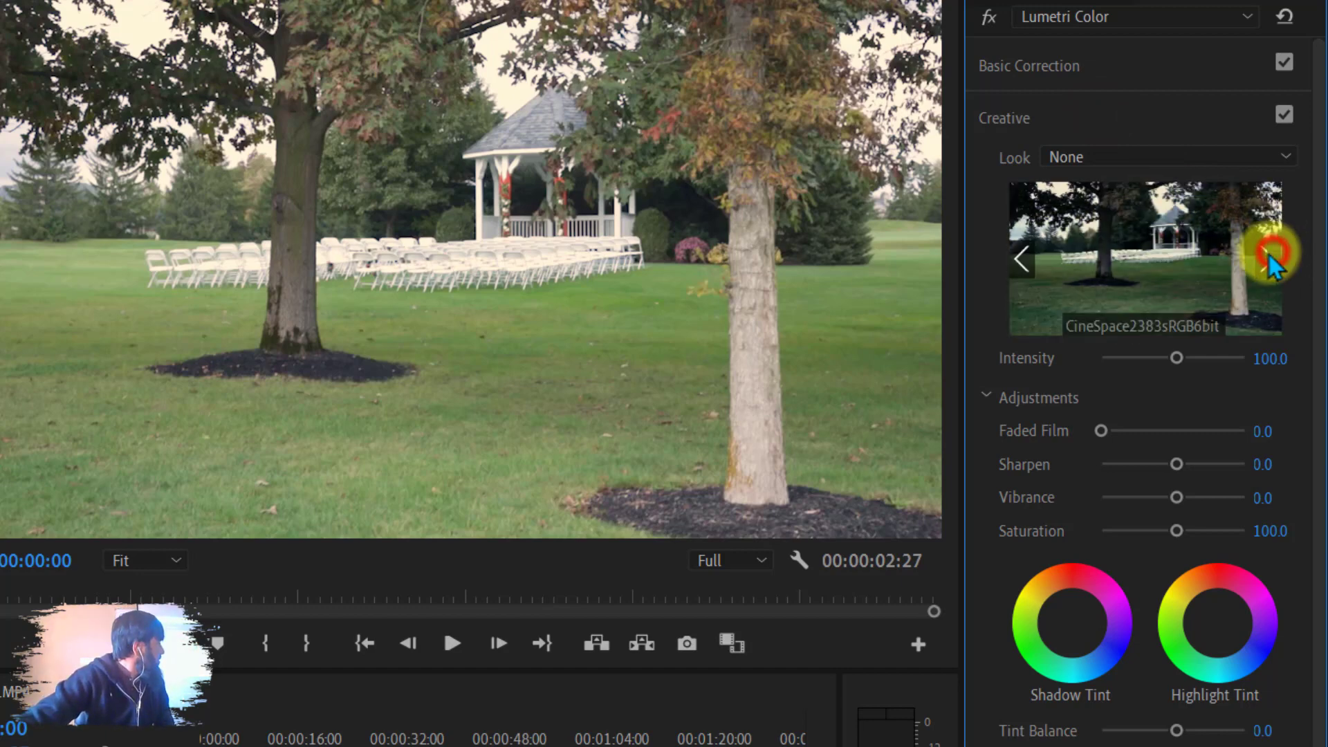
pyautogui.click(1153, 238)
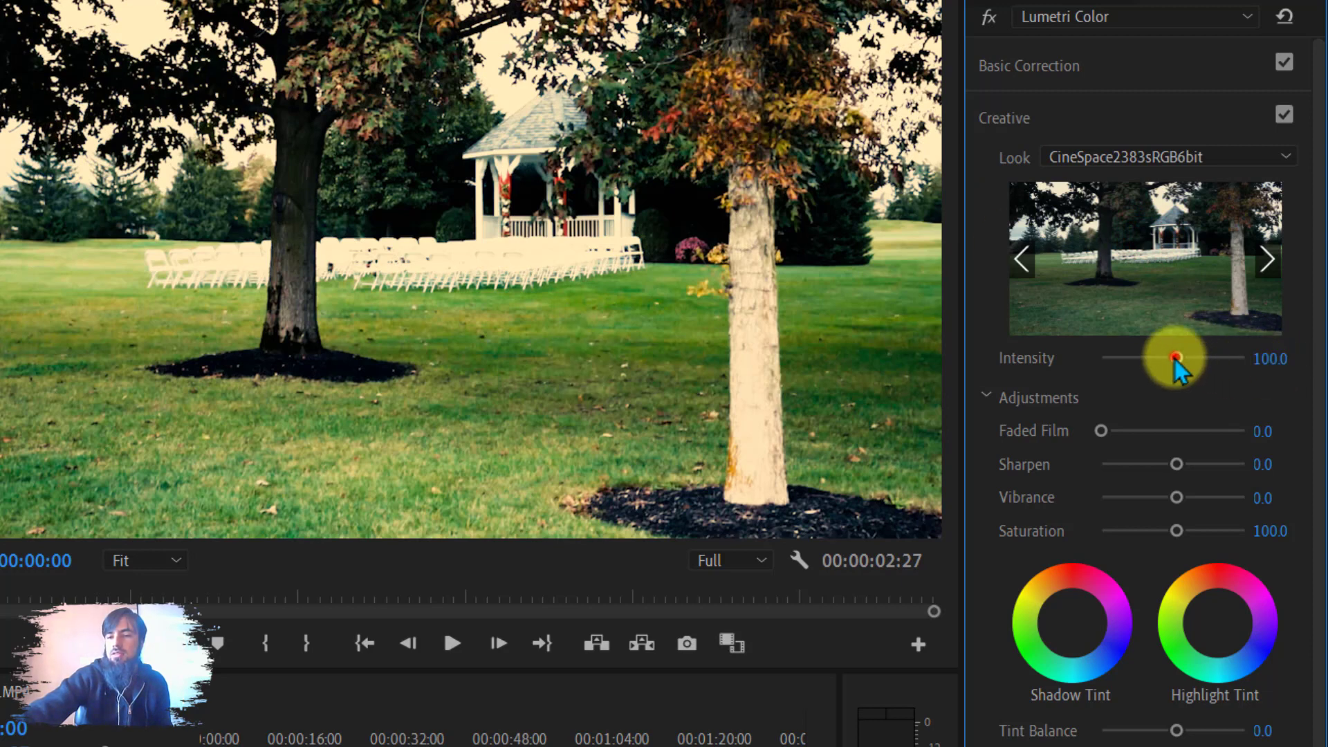
pyautogui.moveTo(1175, 359); pyautogui.dragTo(1127, 359)
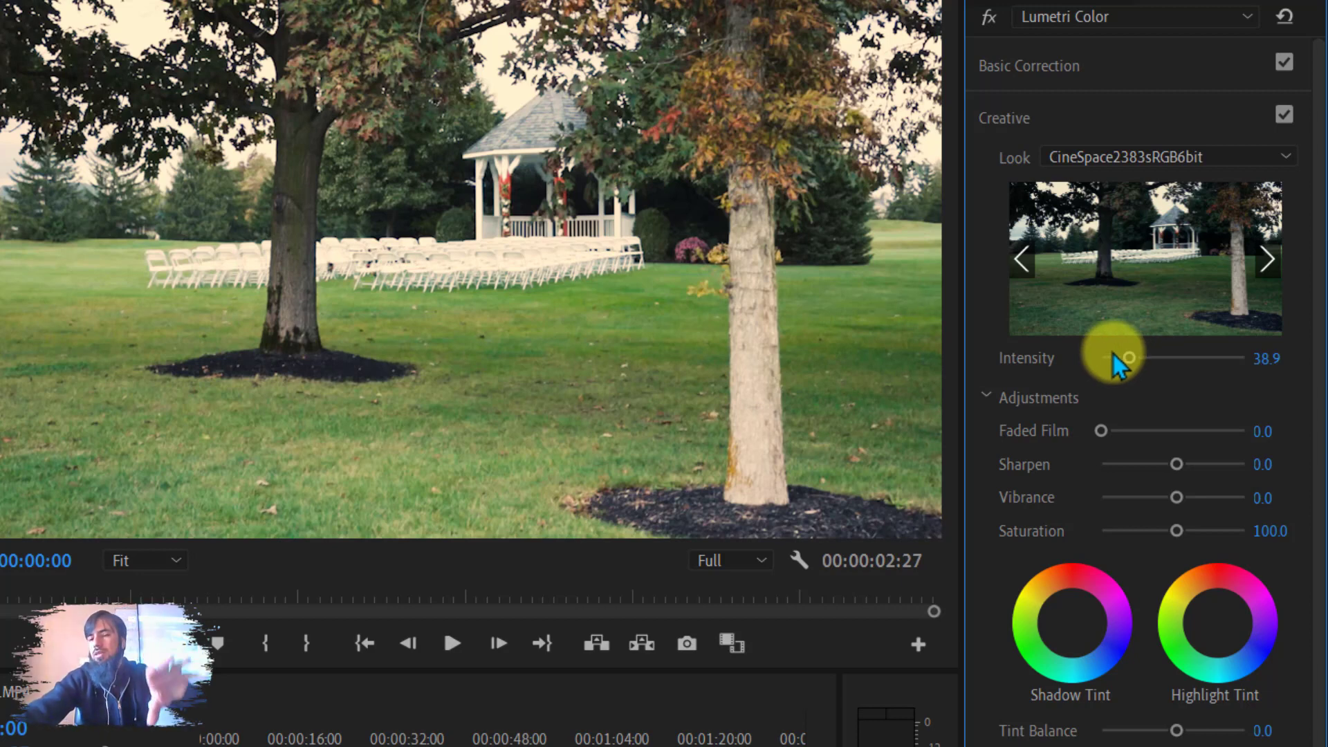
pyautogui.click(1065, 68)
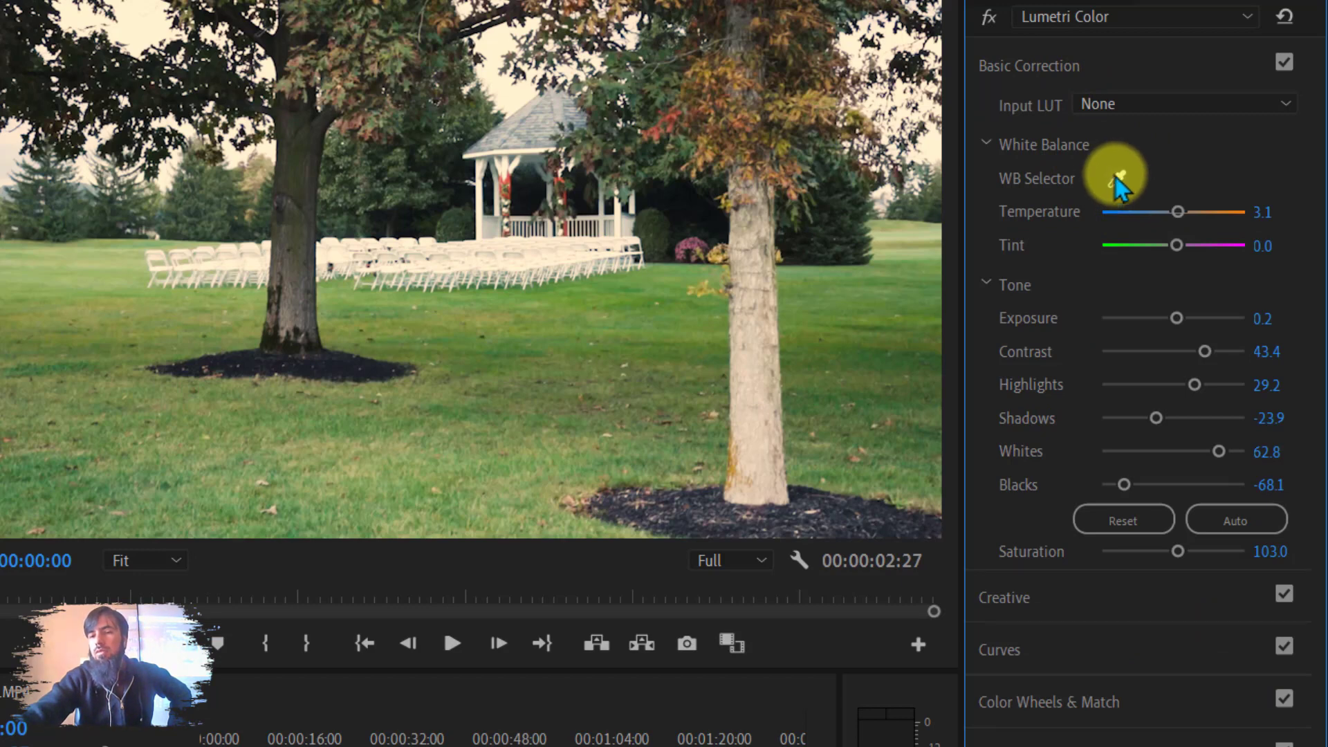
pyautogui.click(1052, 69)
pyautogui.click(1200, 156)
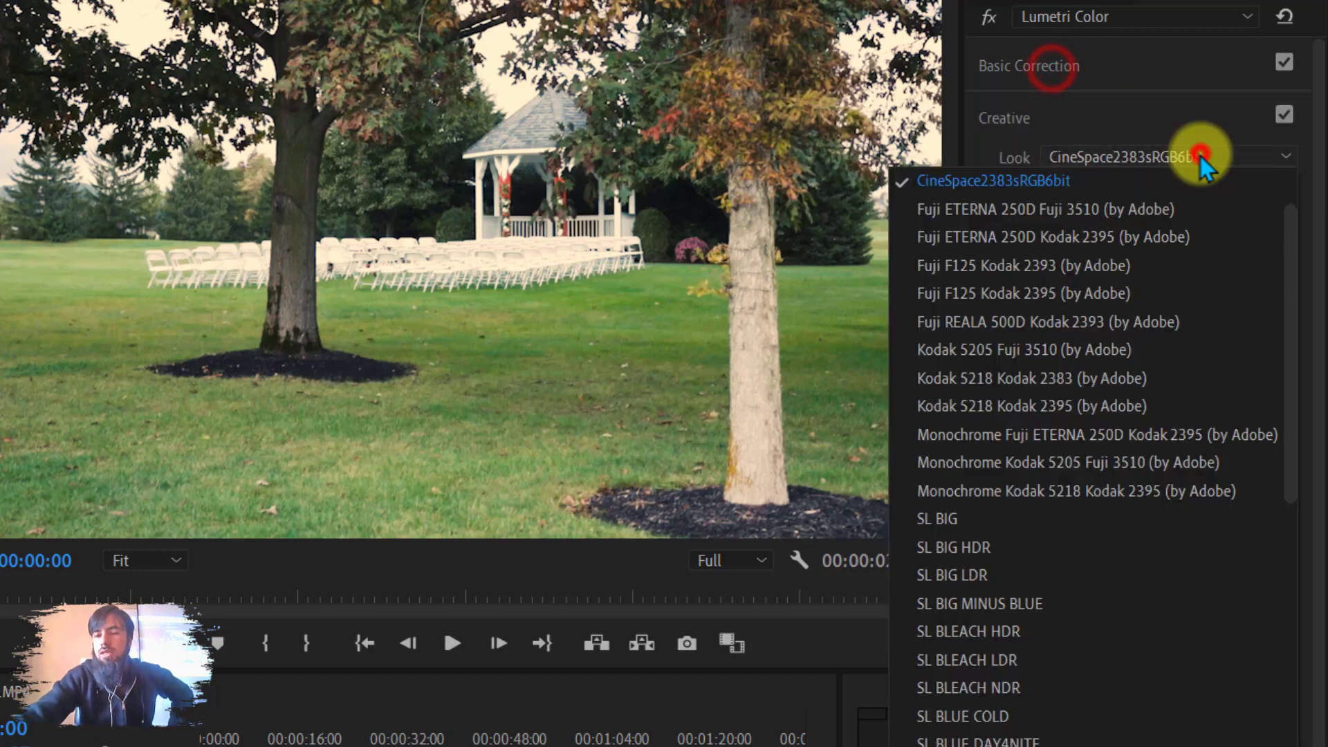
pyautogui.click(1197, 102)
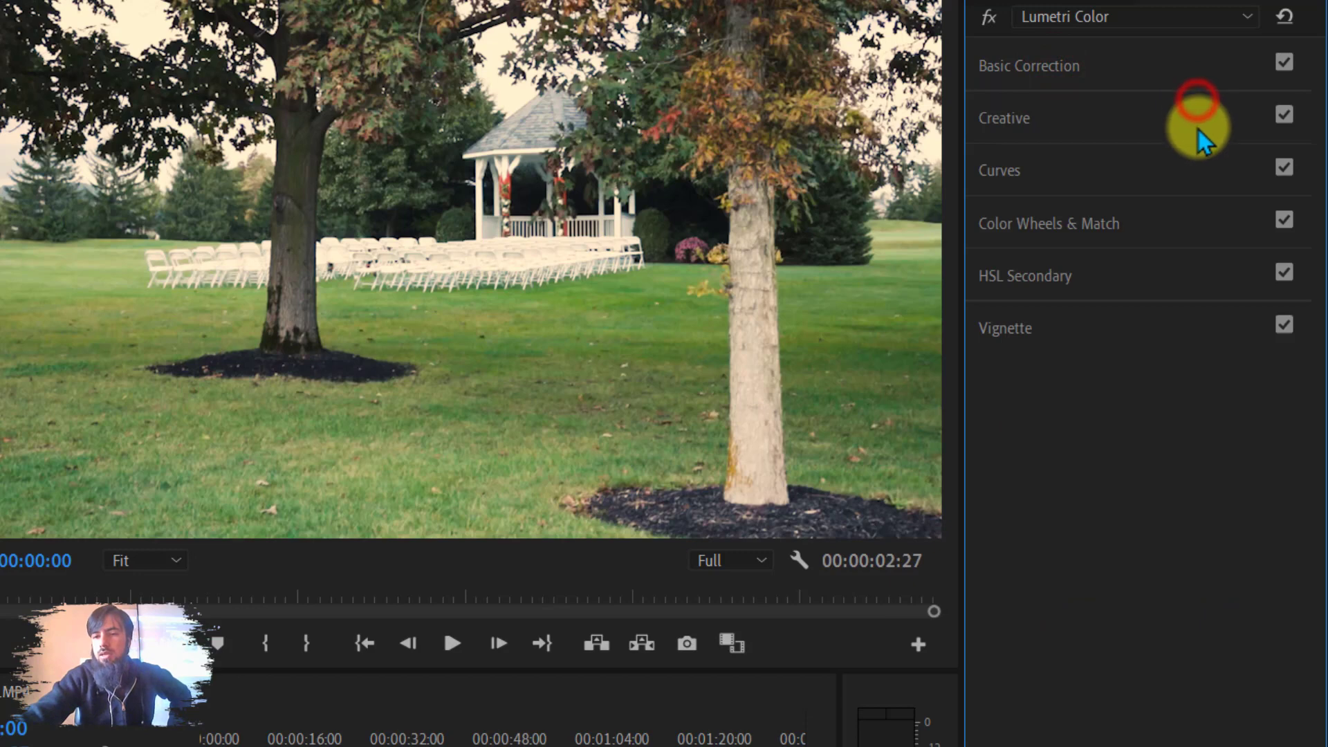
pyautogui.click(1161, 106)
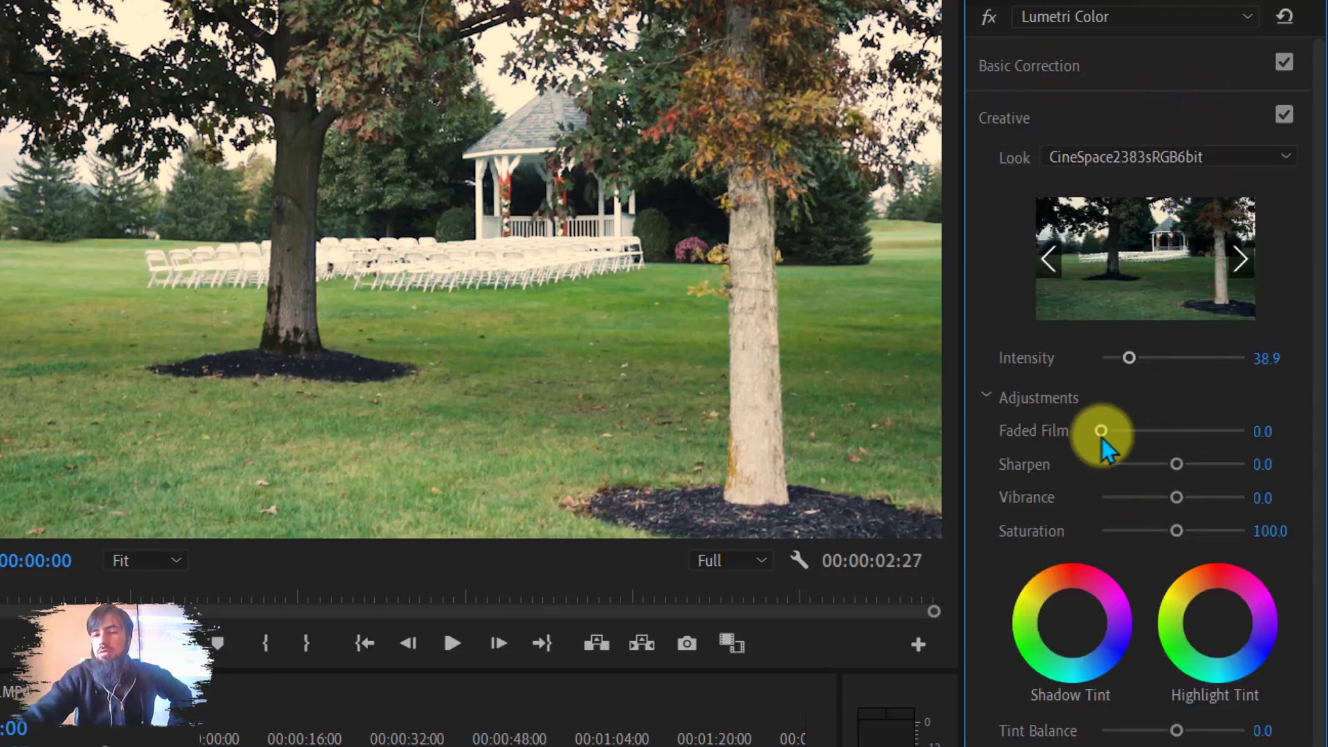
# Step: Set Faded Film to 19.5 in the creative adjustments
pyautogui.moveTo(1102, 433); pyautogui.dragTo(1223, 431)
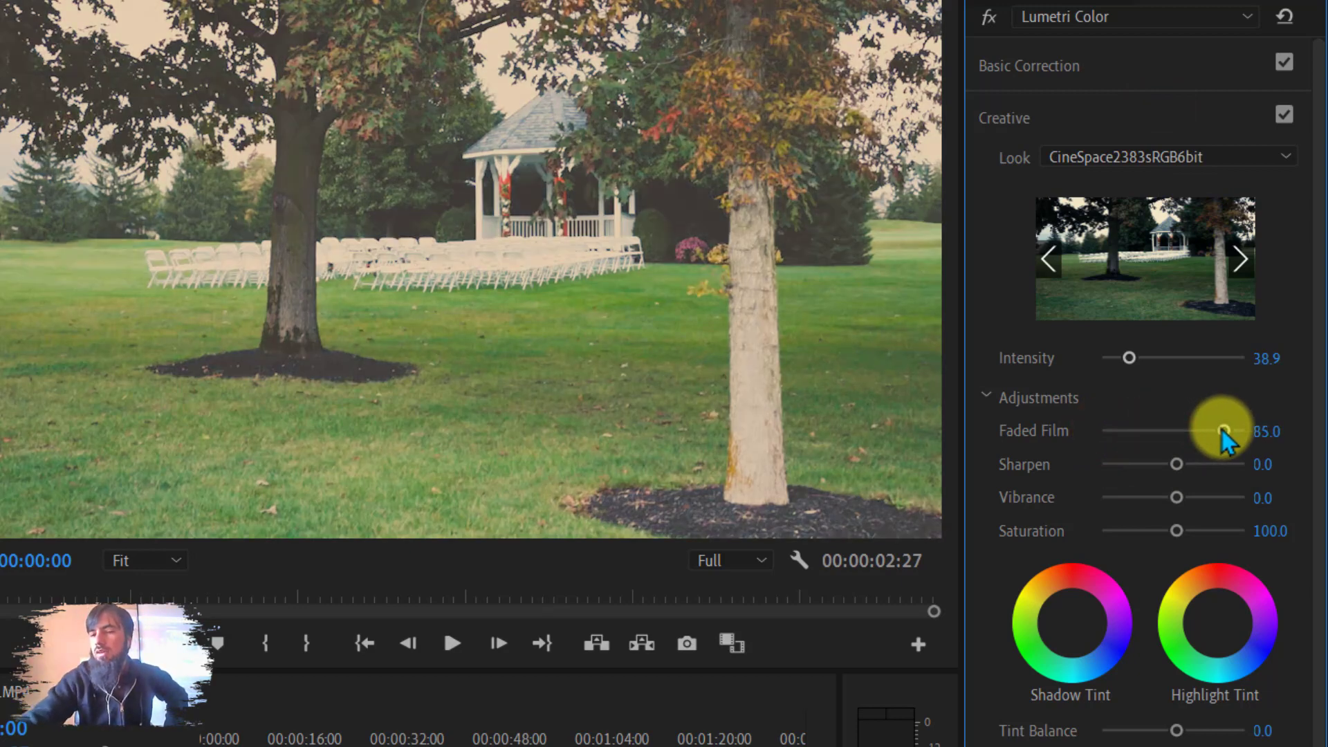
pyautogui.moveTo(1222, 430); pyautogui.dragTo(1129, 430)
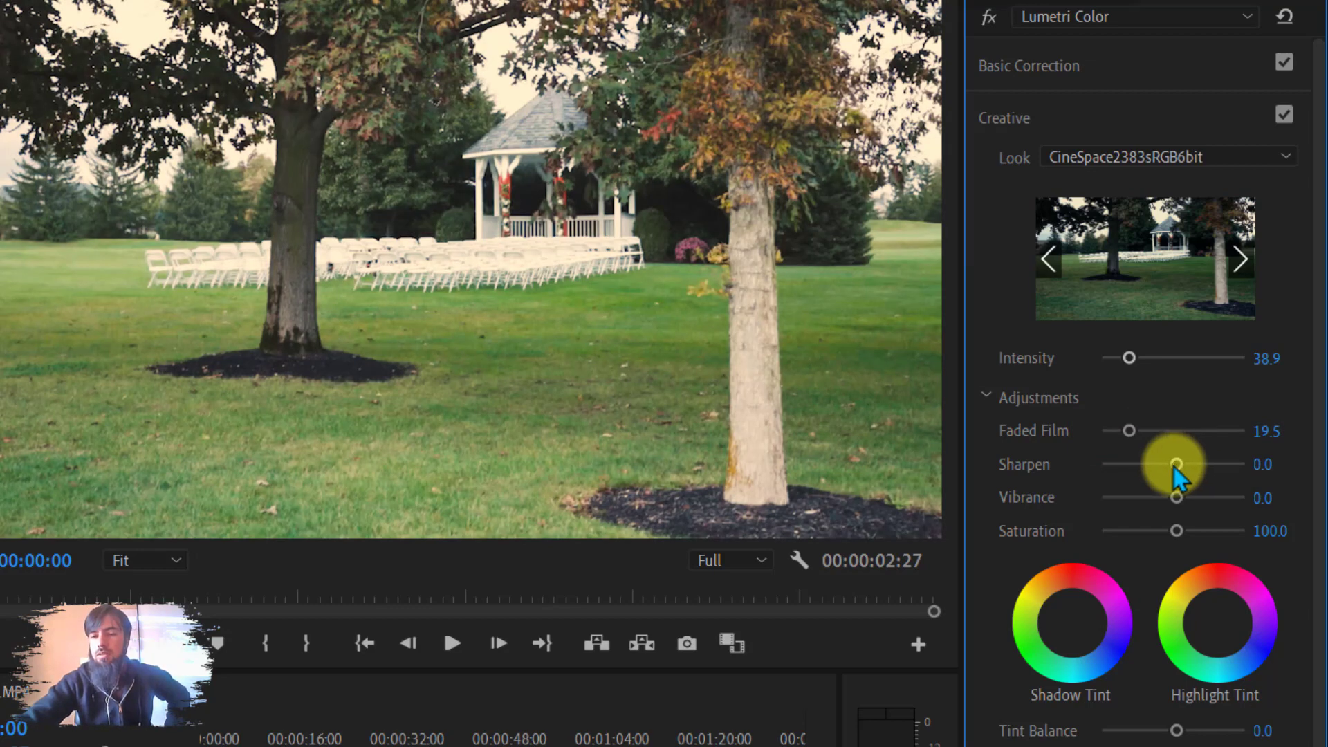
# Step: Set Sharpen to 11.5 and Vibrance to 22.1 in the creative adjustments
pyautogui.moveTo(1173, 467); pyautogui.dragTo(1200, 467)
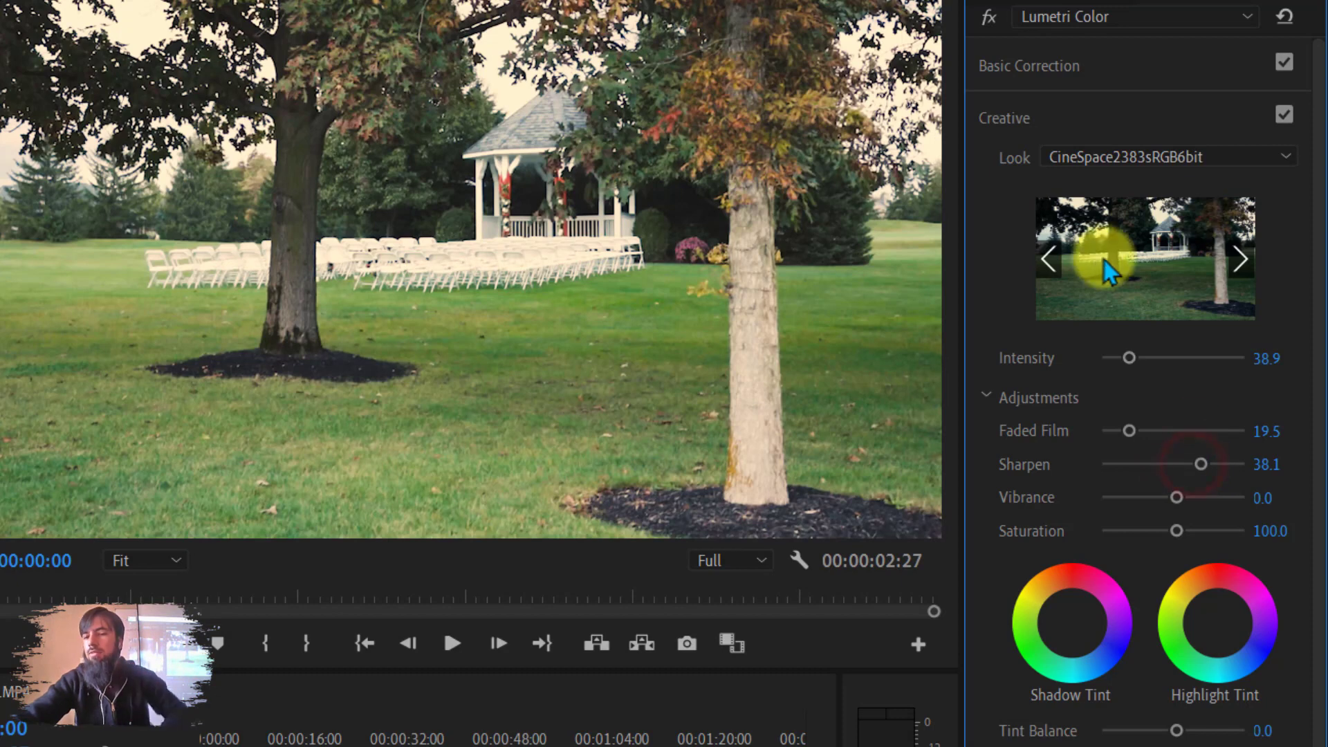
pyautogui.click(1200, 465)
pyautogui.moveTo(1200, 466); pyautogui.dragTo(1067, 466)
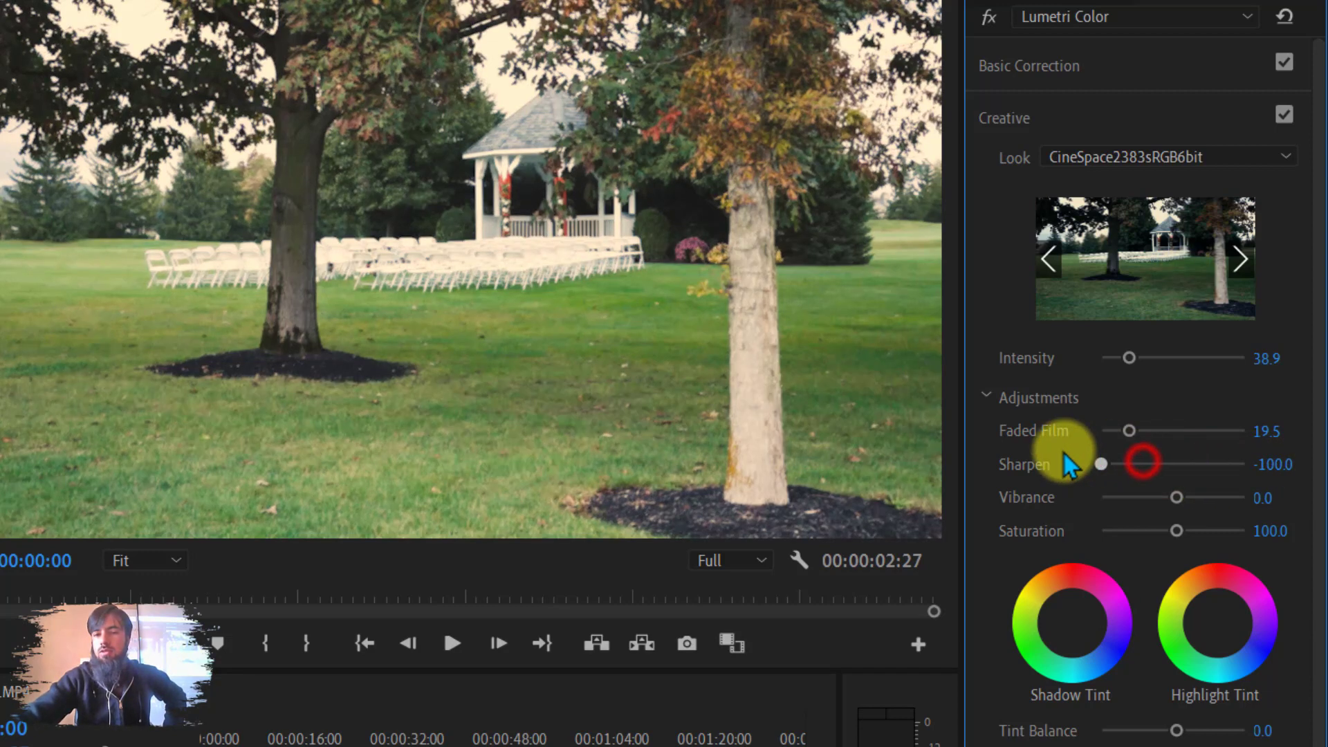
pyautogui.moveTo(1199, 463)
pyautogui.mouseDown()
pyautogui.moveTo(1272, 472)
pyautogui.moveTo(1180, 471)
pyautogui.mouseUp()
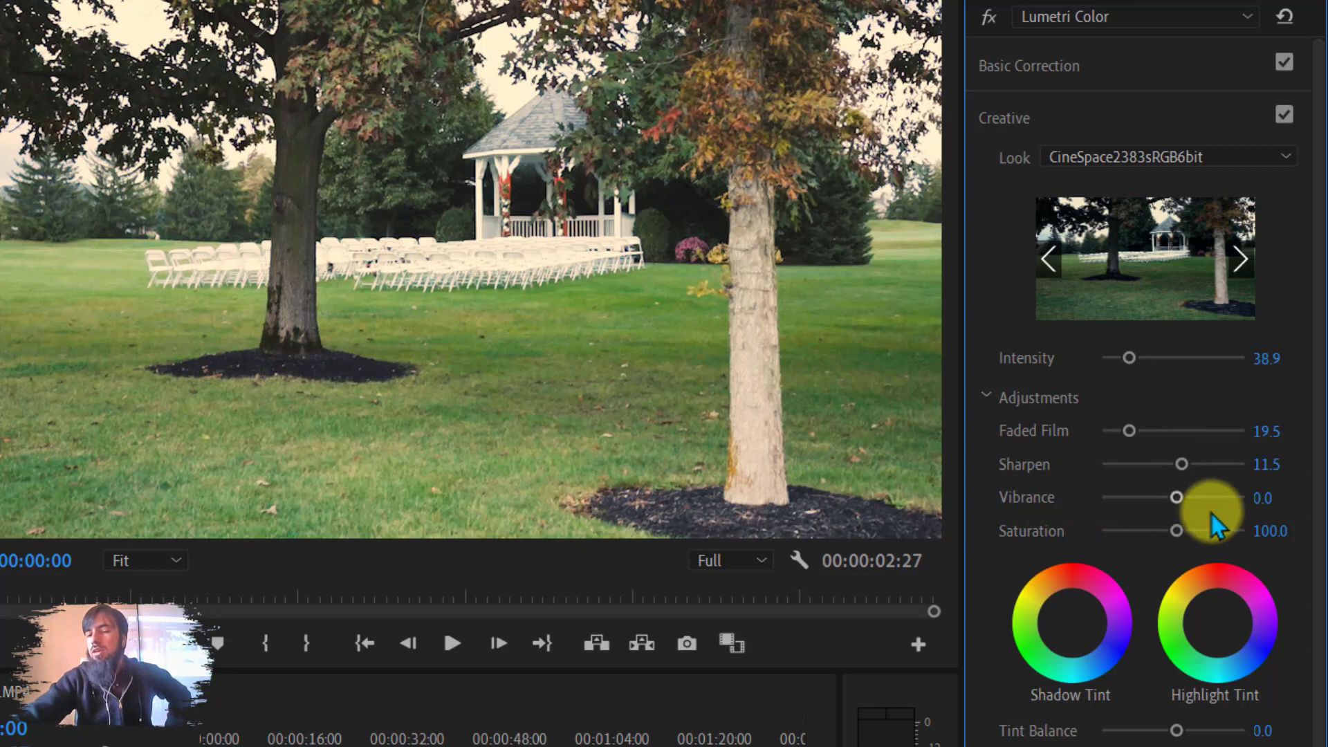
pyautogui.moveTo(1177, 499)
pyautogui.mouseDown()
pyautogui.moveTo(1086, 495)
pyautogui.moveTo(1250, 499)
pyautogui.moveTo(1186, 504)
pyautogui.mouseUp()
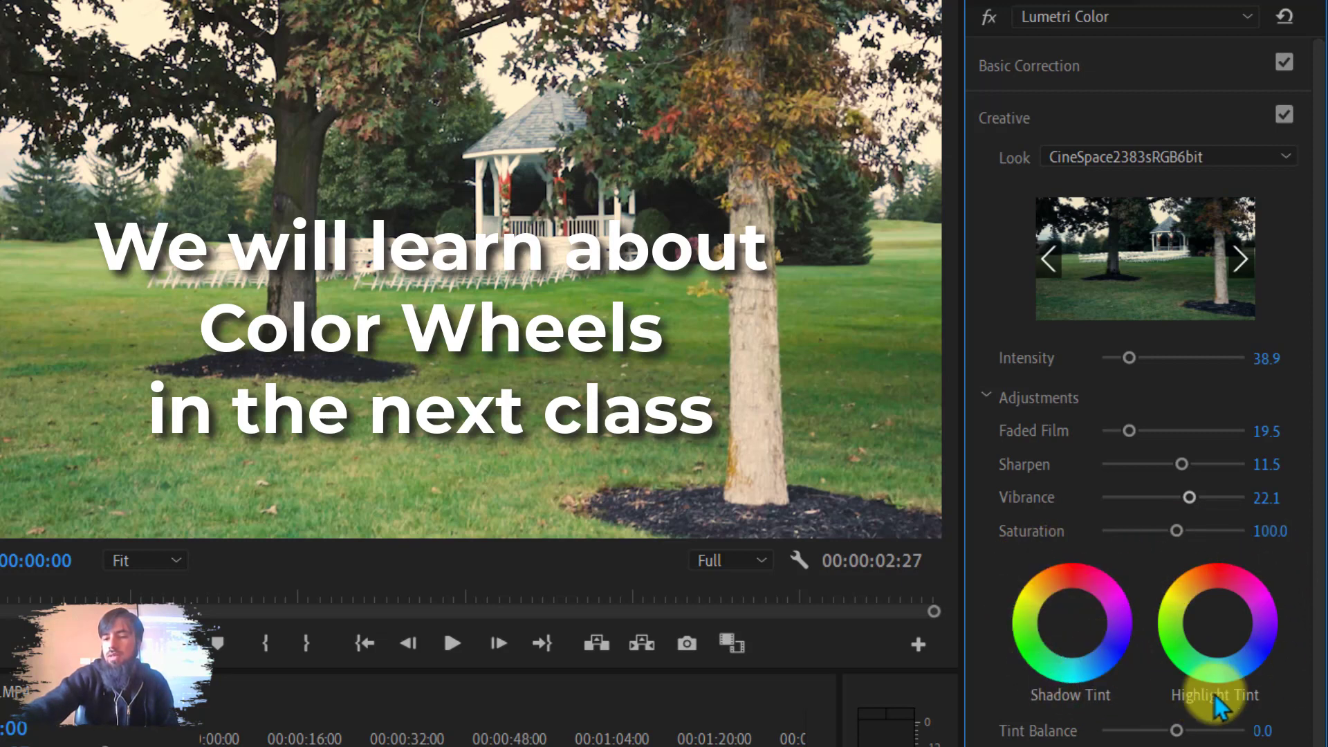
# Step: Open the Curves section and look over the RGB curves and the various hue saturation curves
pyautogui.scroll(-2, 1190, 615)
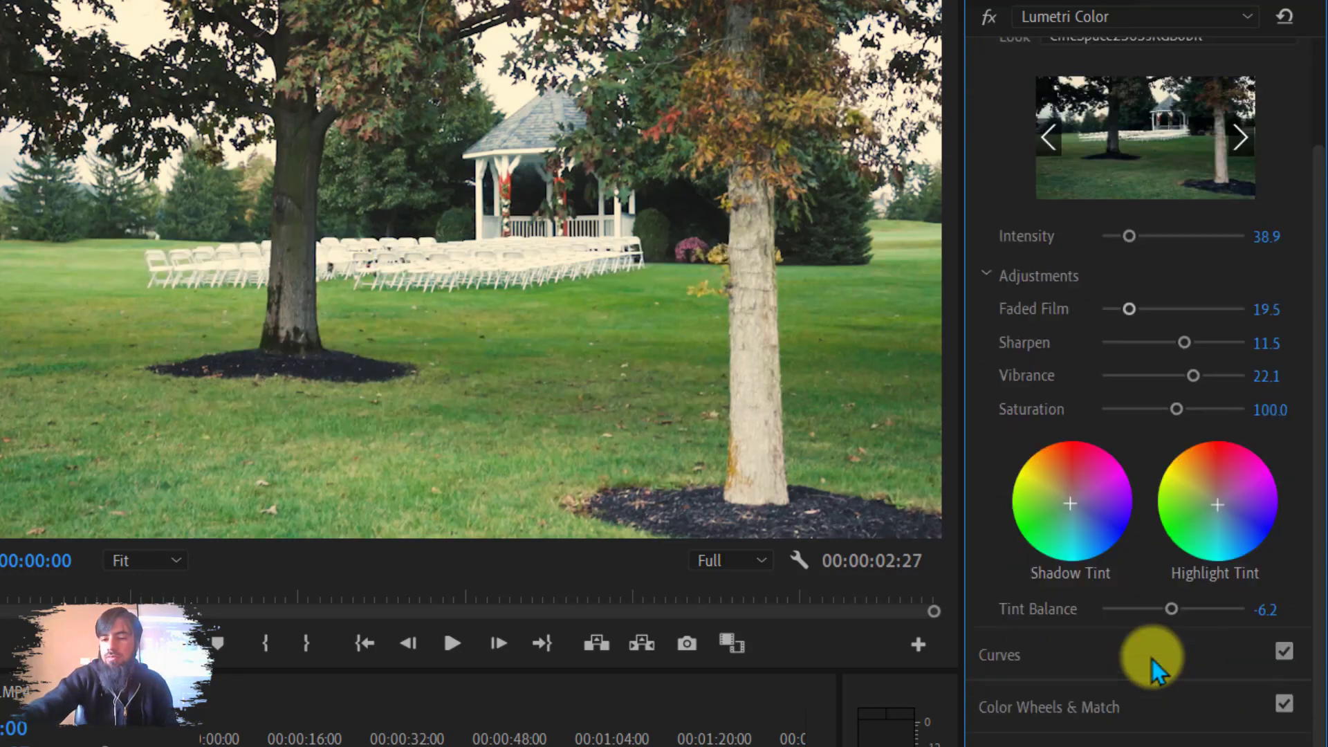
pyautogui.click(1024, 654)
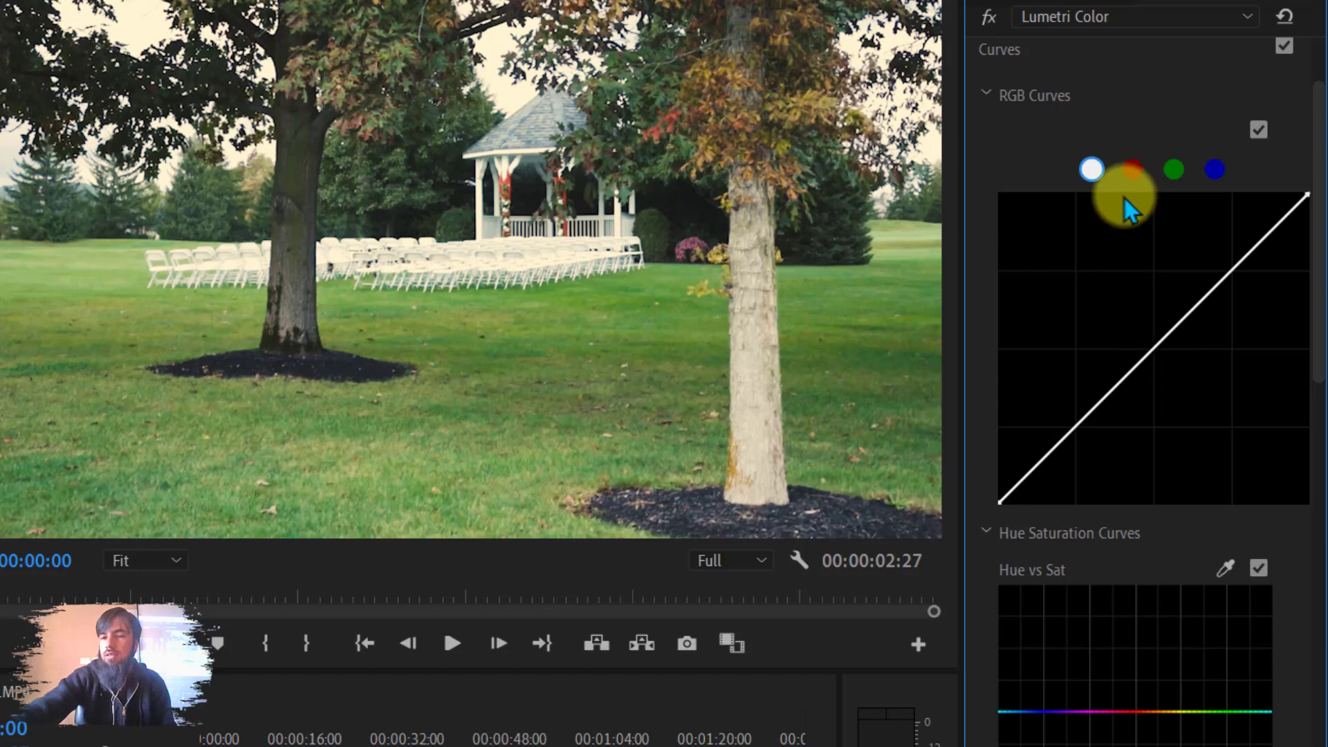
pyautogui.scroll(-5, 1144, 533)
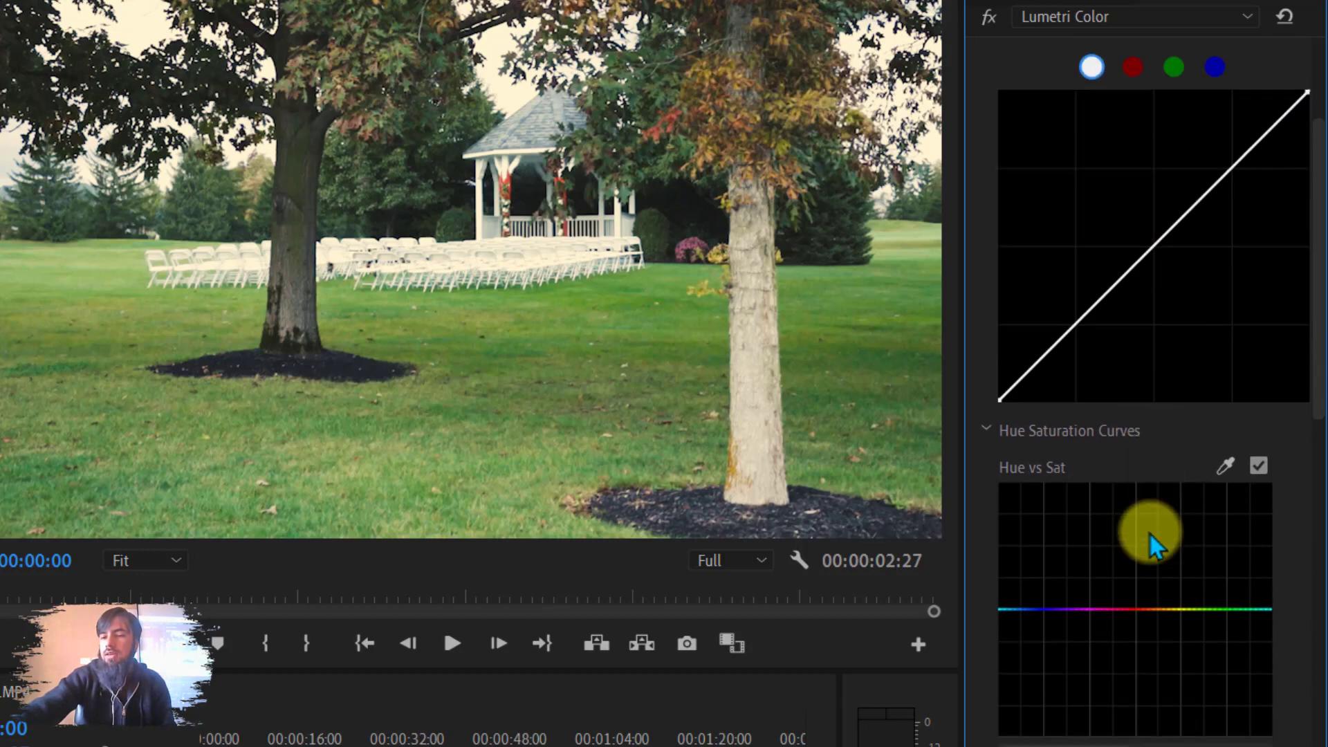
pyautogui.scroll(-20, 1120, 578)
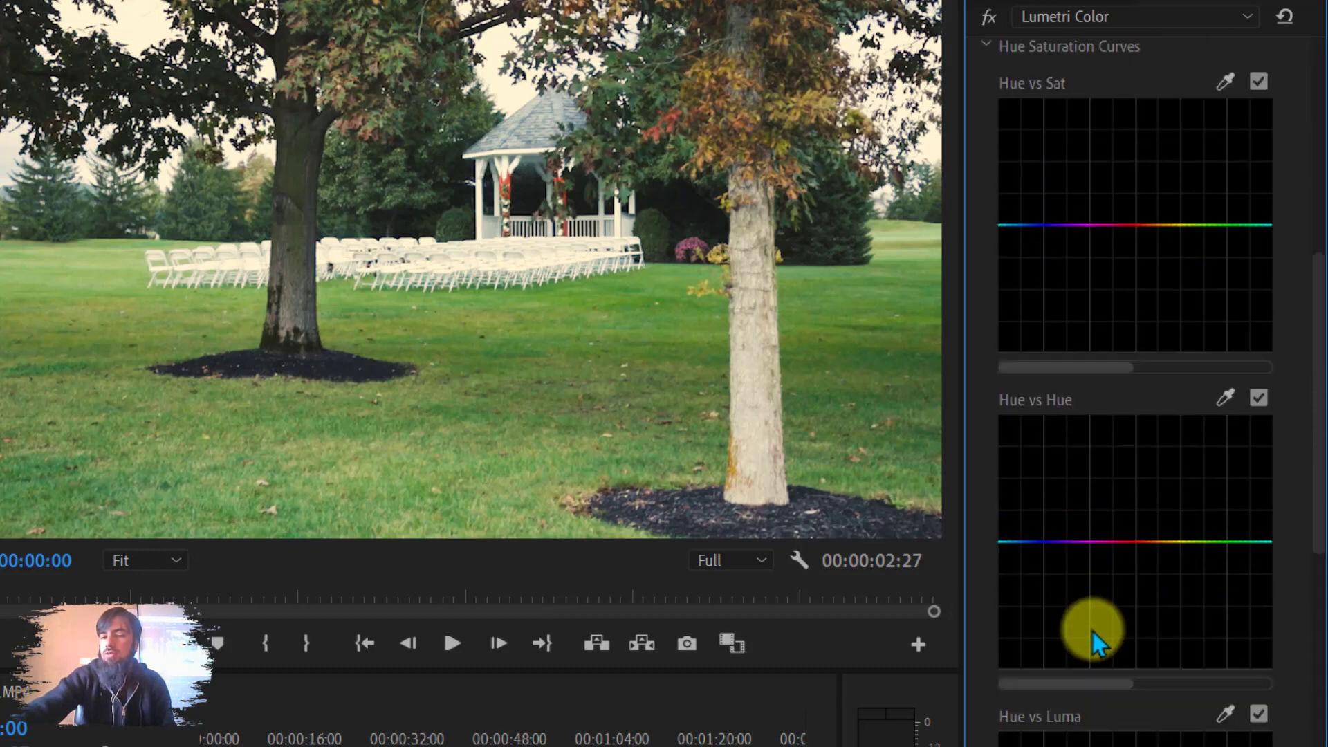
pyautogui.scroll(-10, 1156, 624)
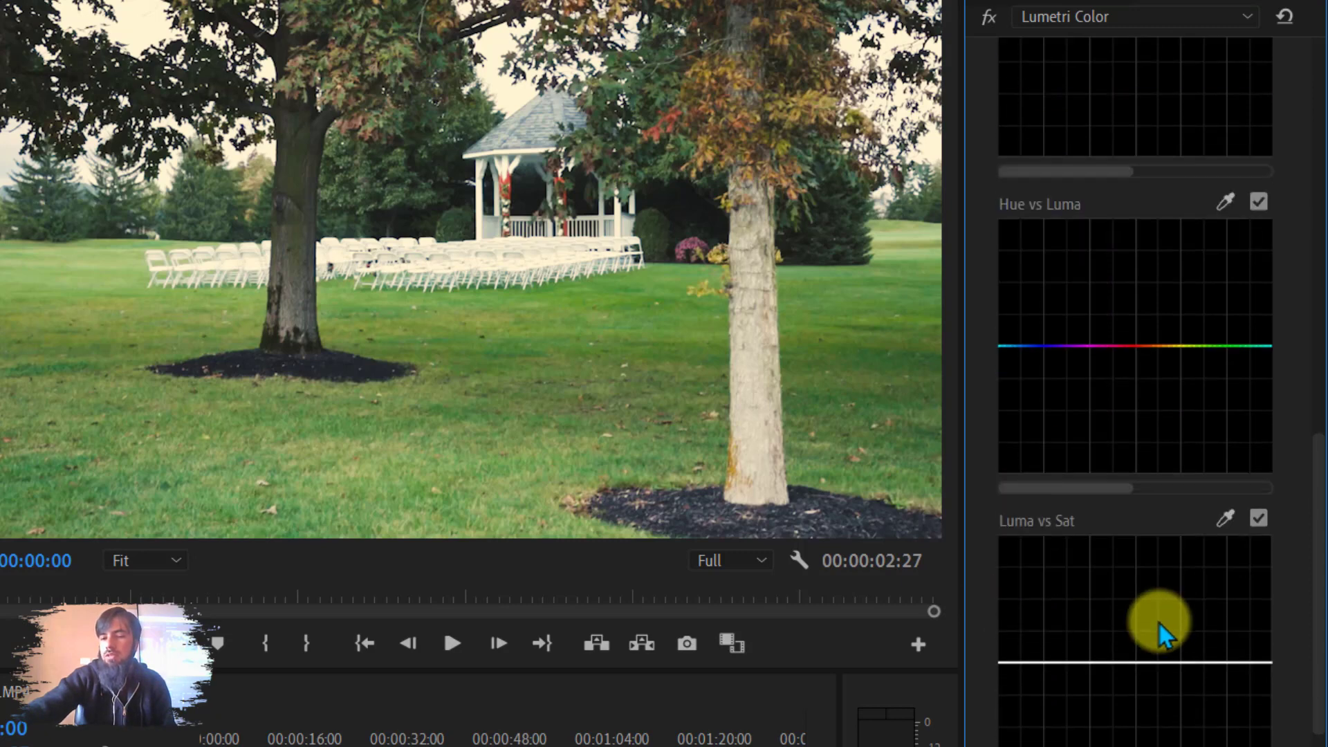
pyautogui.scroll(-5, 1019, 688)
pyautogui.scroll(20, 1264, 663)
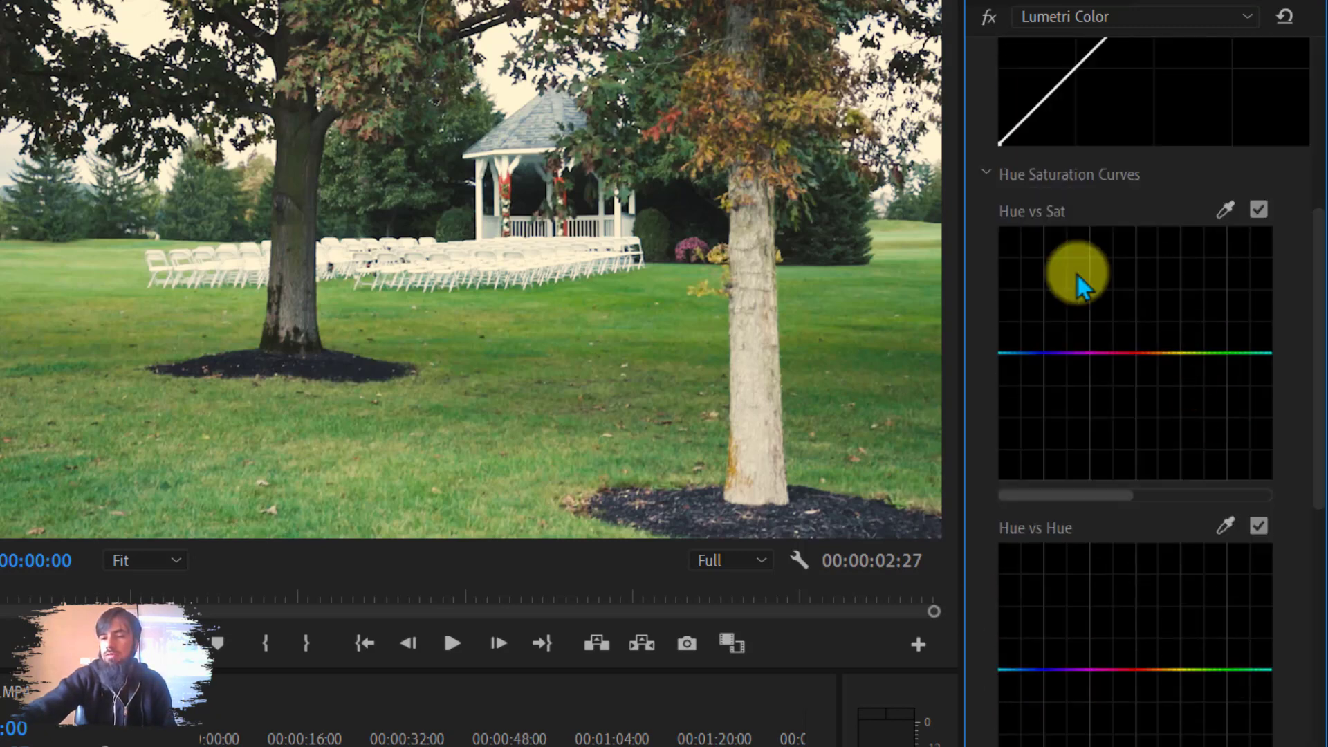
pyautogui.scroll(3, 1172, 363)
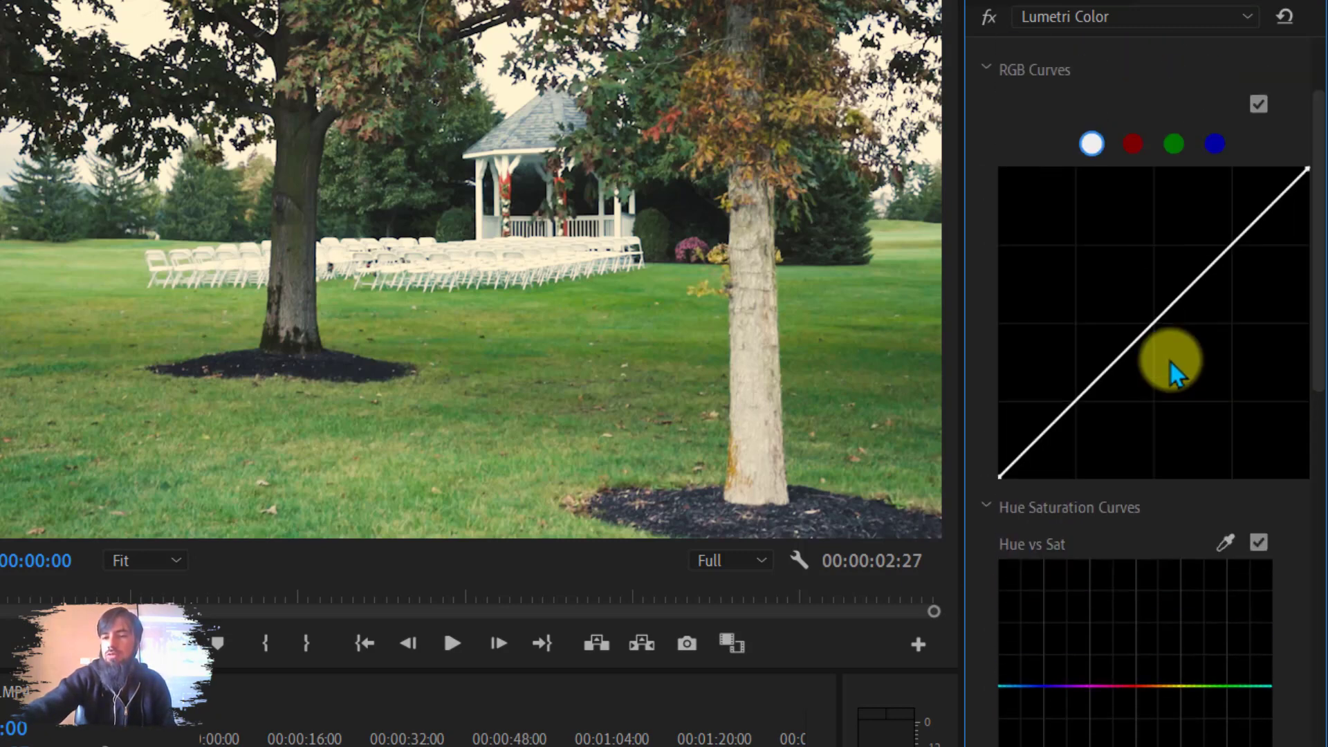
pyautogui.scroll(4, 1148, 325)
# Step: Collapse both the RGB Curves and Hue Saturation Curves groups within the Curves section
pyautogui.click(1013, 195)
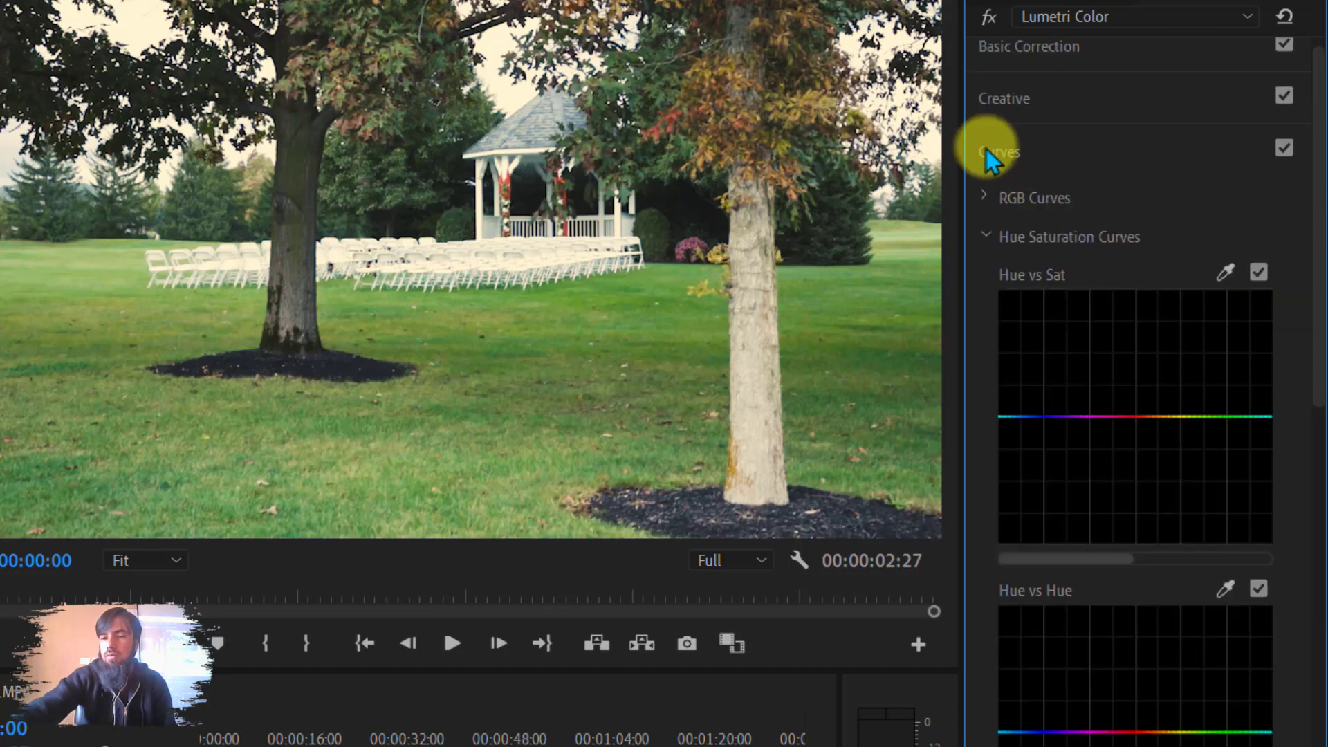
pyautogui.click(986, 154)
pyautogui.click(997, 171)
pyautogui.click(982, 214)
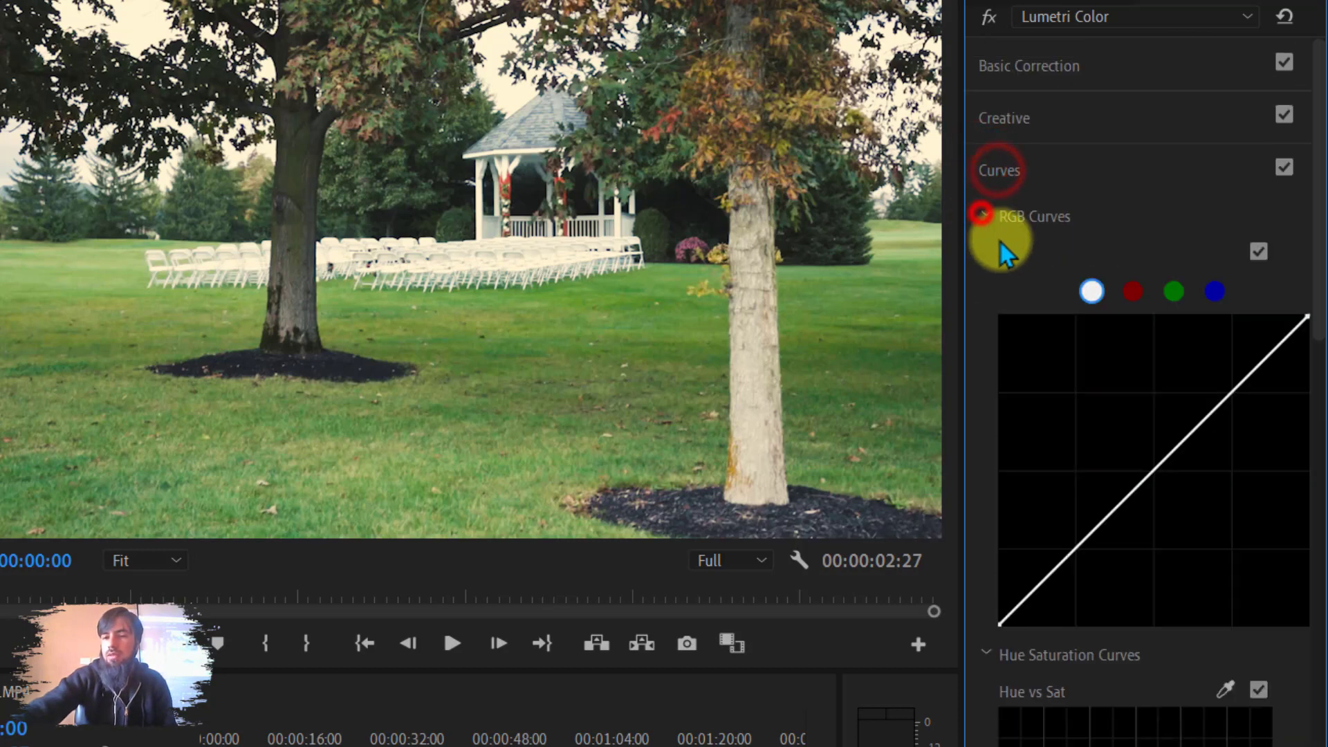
pyautogui.click(982, 216)
pyautogui.click(983, 255)
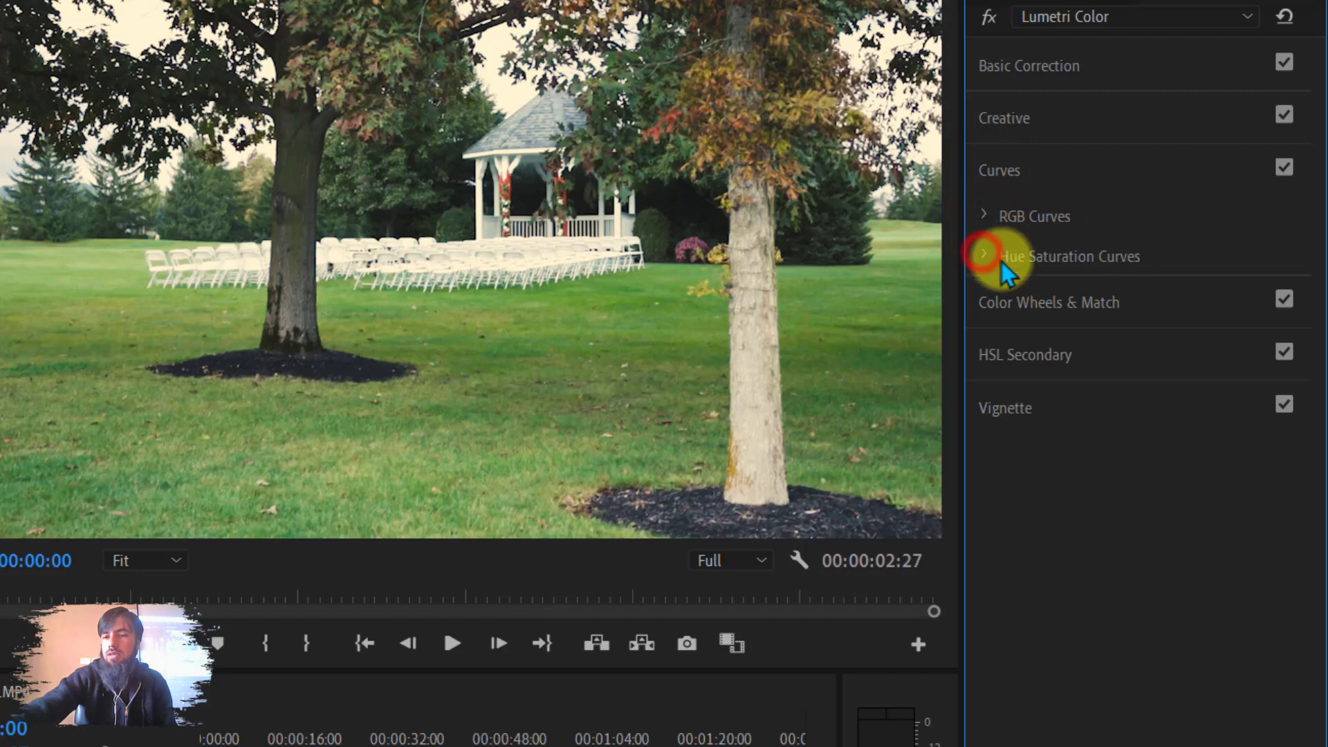
# Step: Expand RGB Curves, view the red, green and blue channel curves, and return to the white master curve
pyautogui.click(983, 217)
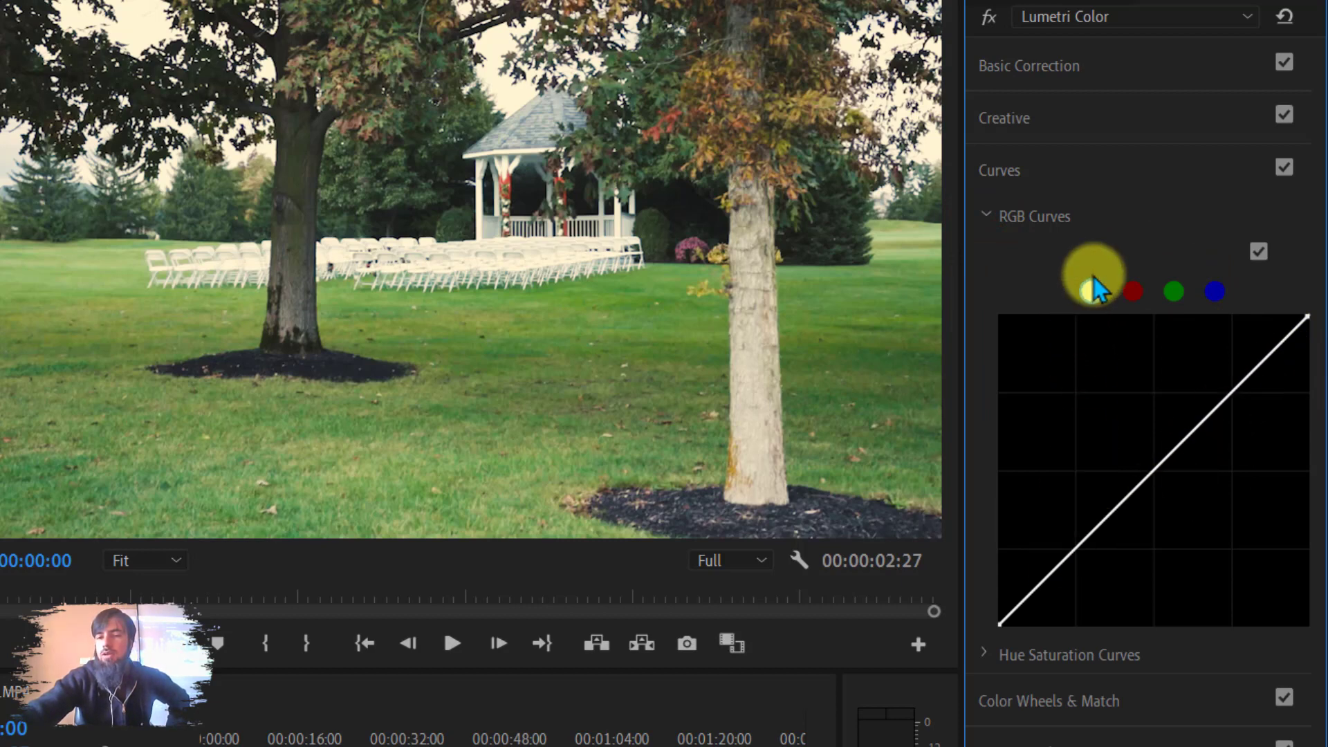
pyautogui.click(1135, 289)
pyautogui.click(1176, 293)
pyautogui.click(1217, 293)
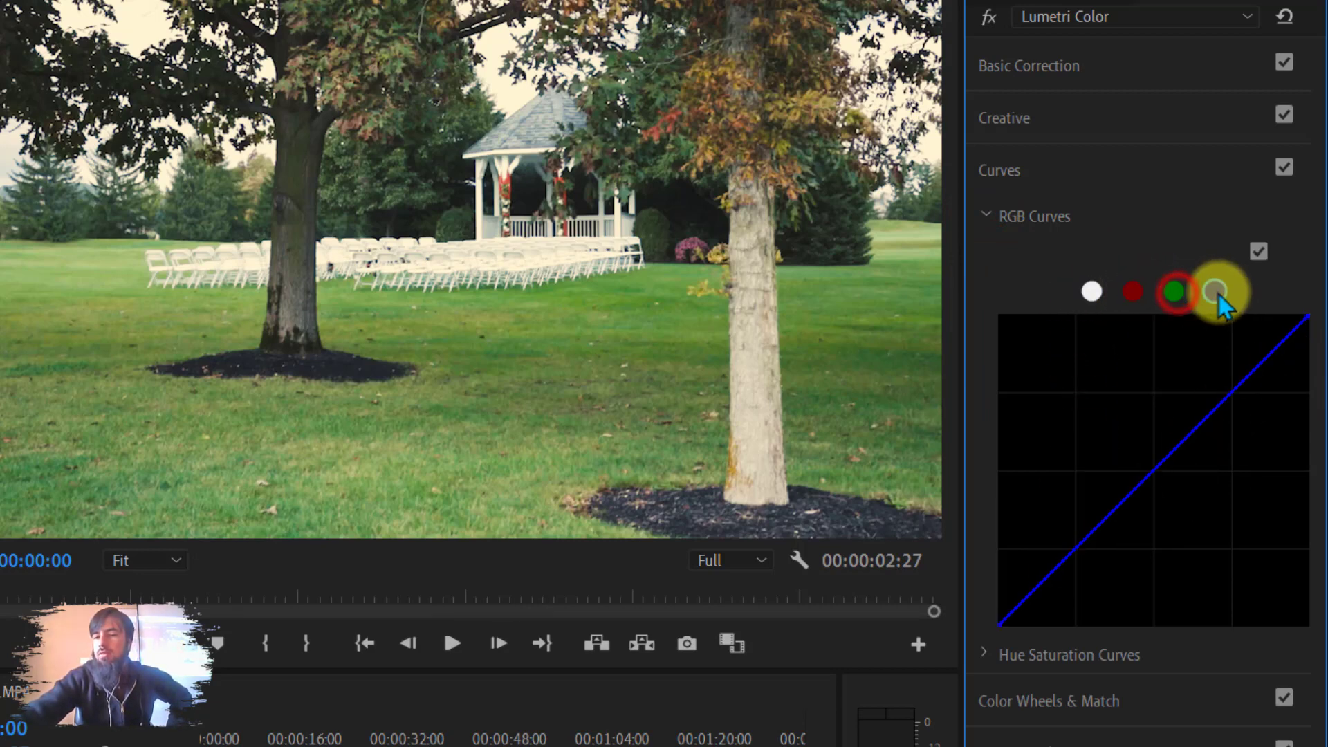
pyautogui.click(1089, 293)
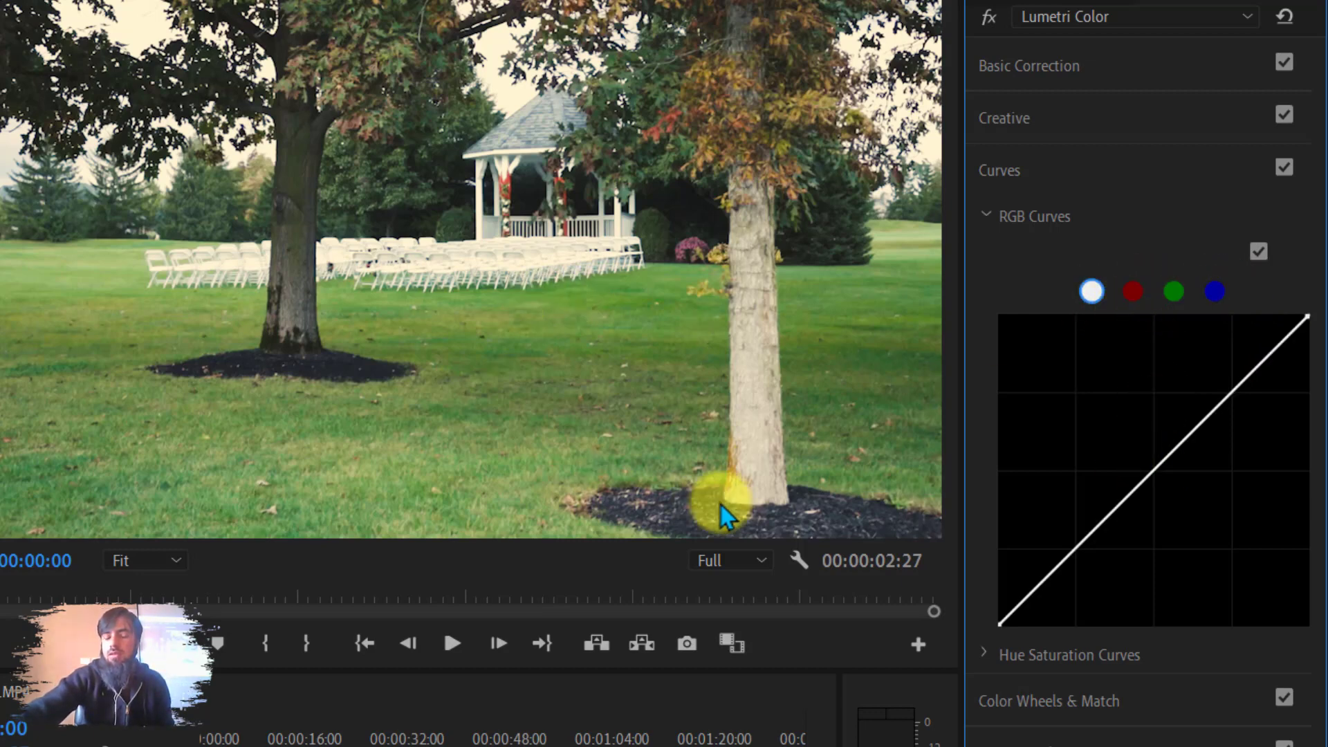
# Step: Add three control points to the white master curve, at its midpoint, upper quarter and lower quarter, keeping the line straight
pyautogui.click(1155, 468)
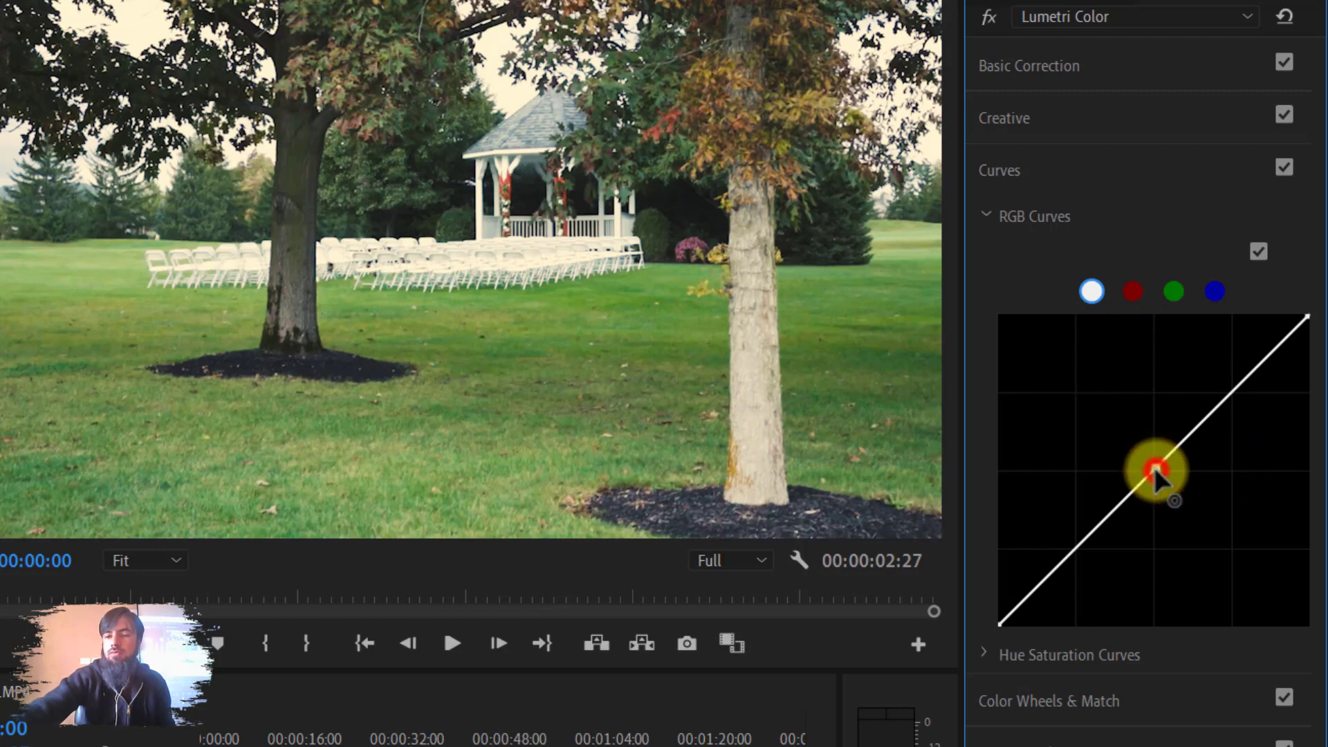
pyautogui.moveTo(1155, 467); pyautogui.dragTo(1159, 501)
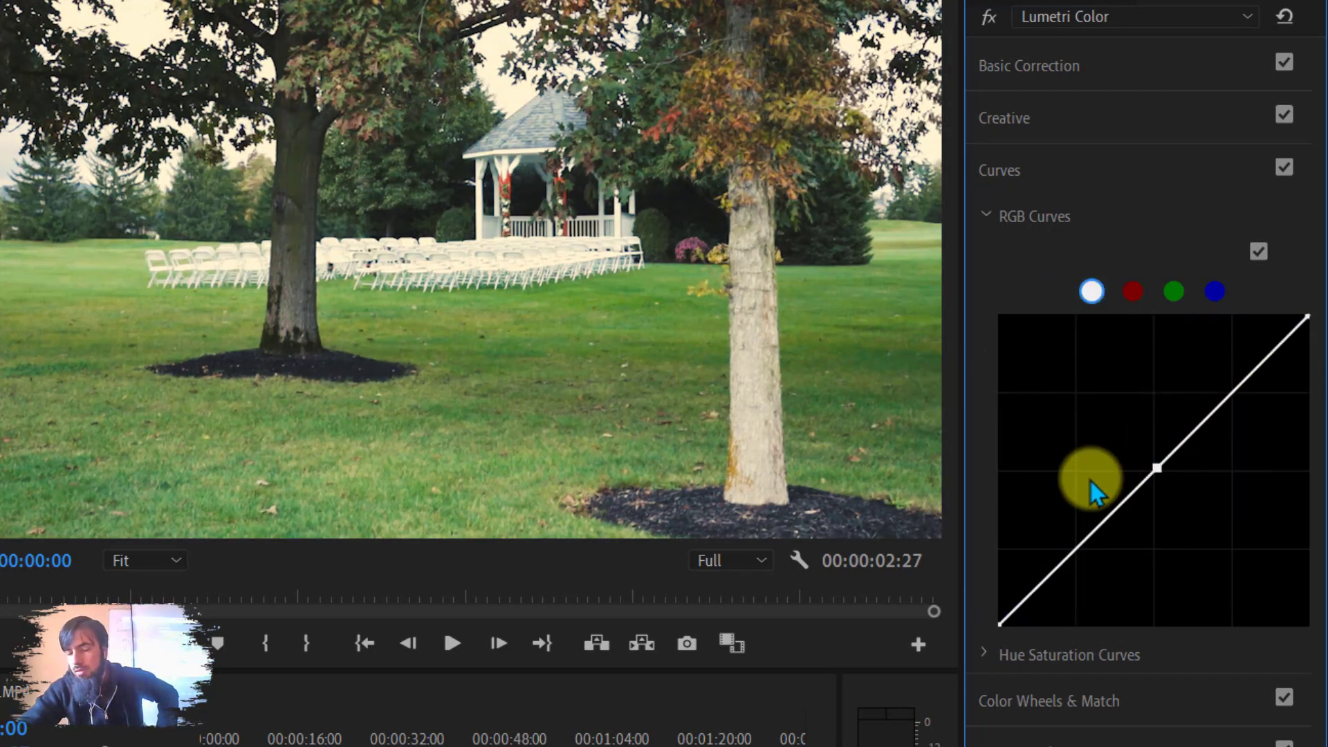
pyautogui.click(1232, 393)
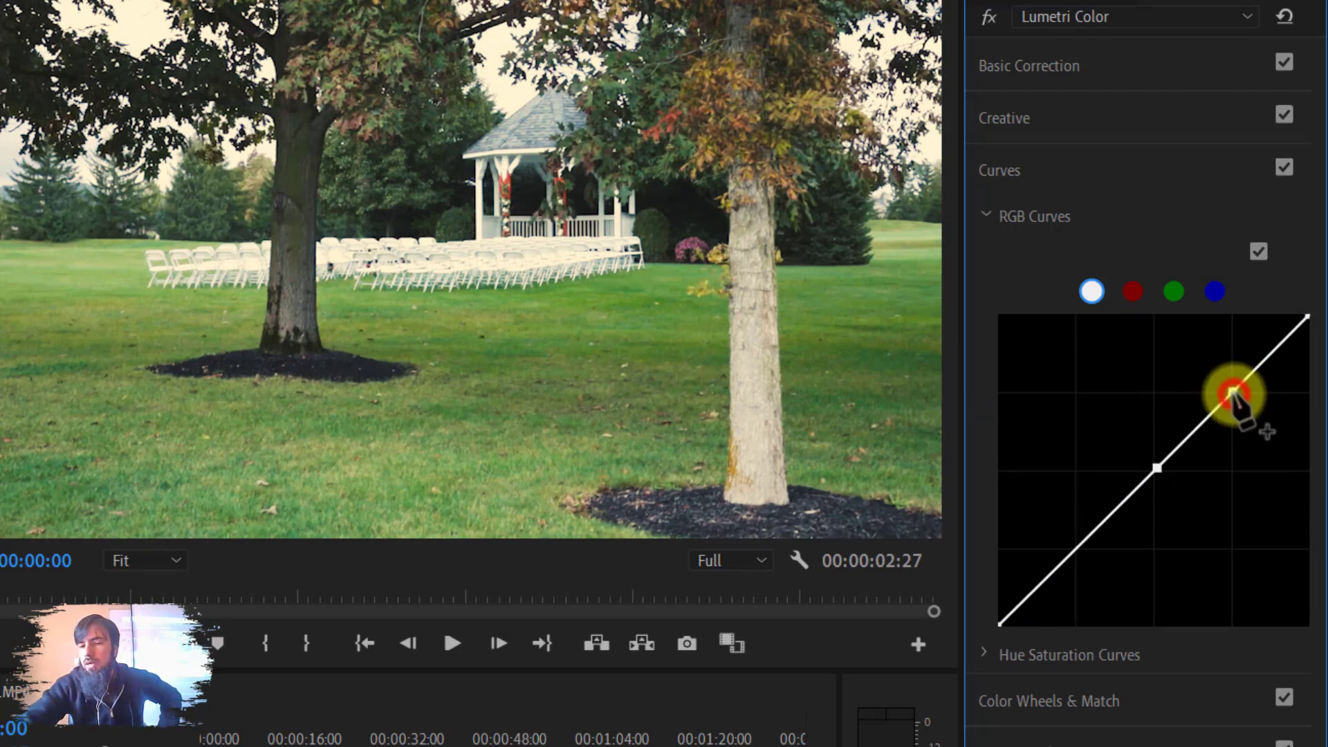
pyautogui.click(1073, 551)
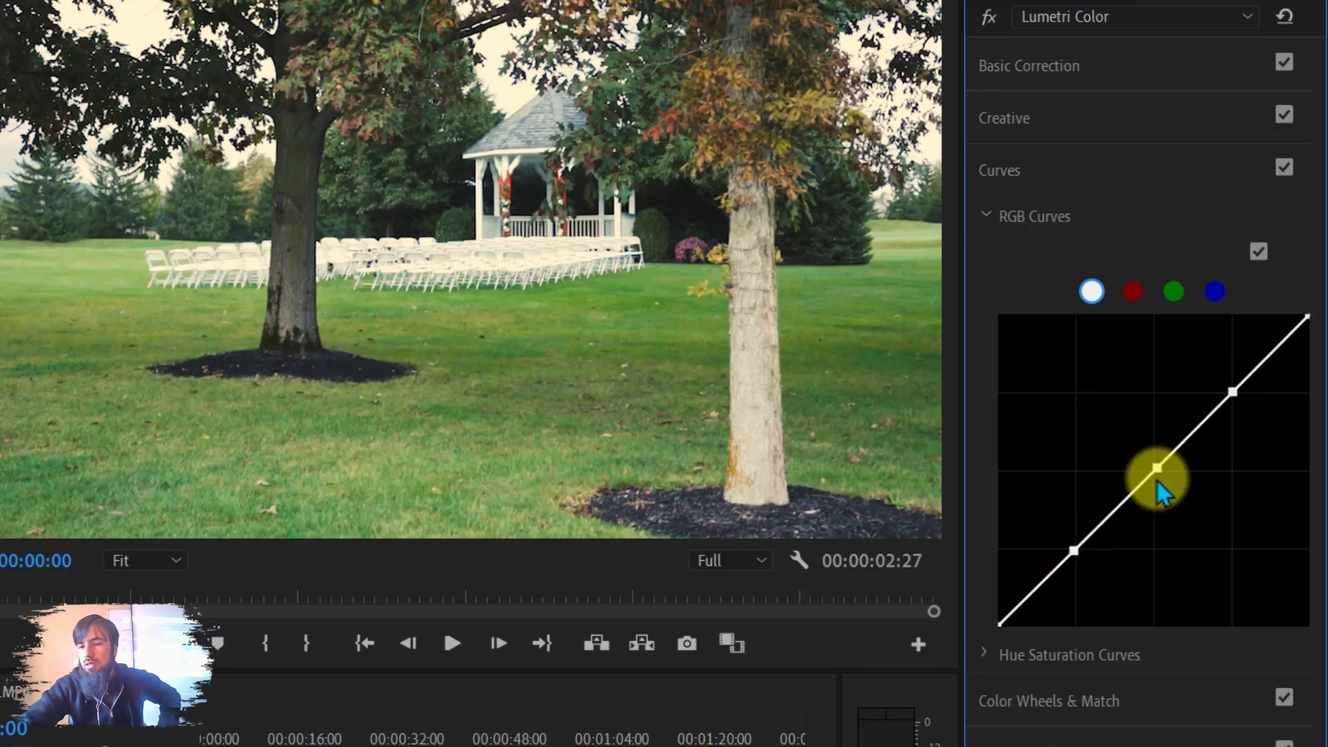
# Step: Pull the white master curve's upper-quarter point below the diagonal and lower its lower-quarter point slightly, keeping the midpoint in place
pyautogui.click(1156, 470)
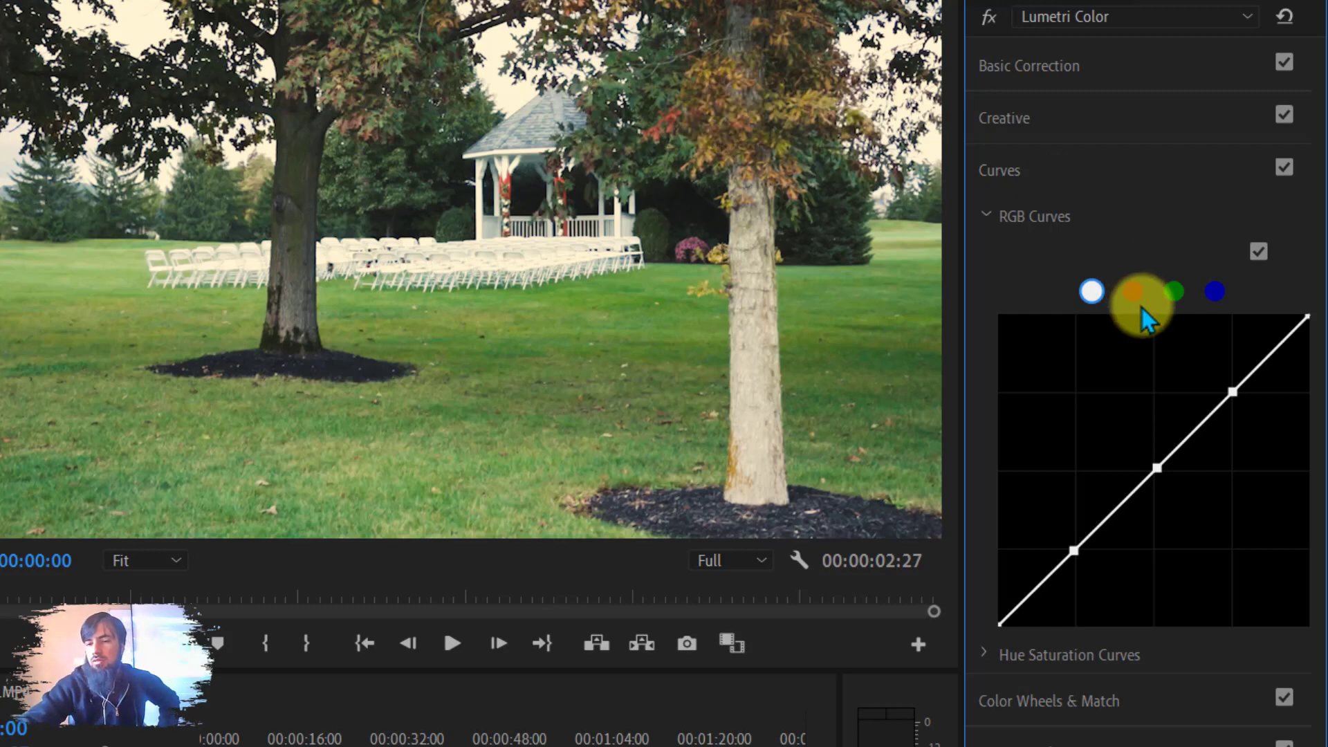
pyautogui.moveTo(1230, 392); pyautogui.dragTo(1247, 409)
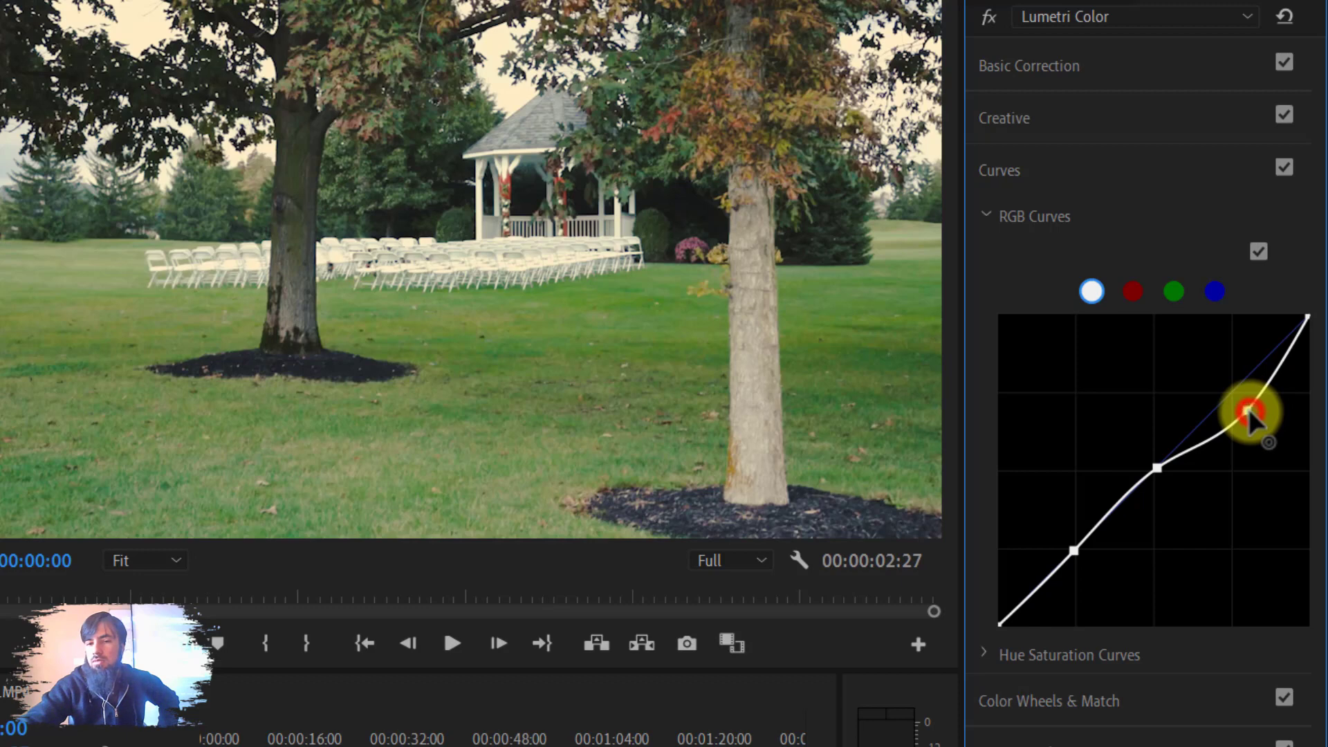
pyautogui.moveTo(1248, 409)
pyautogui.mouseDown()
pyautogui.moveTo(1199, 326)
pyautogui.moveTo(1243, 418)
pyautogui.moveTo(1238, 406)
pyautogui.mouseUp()
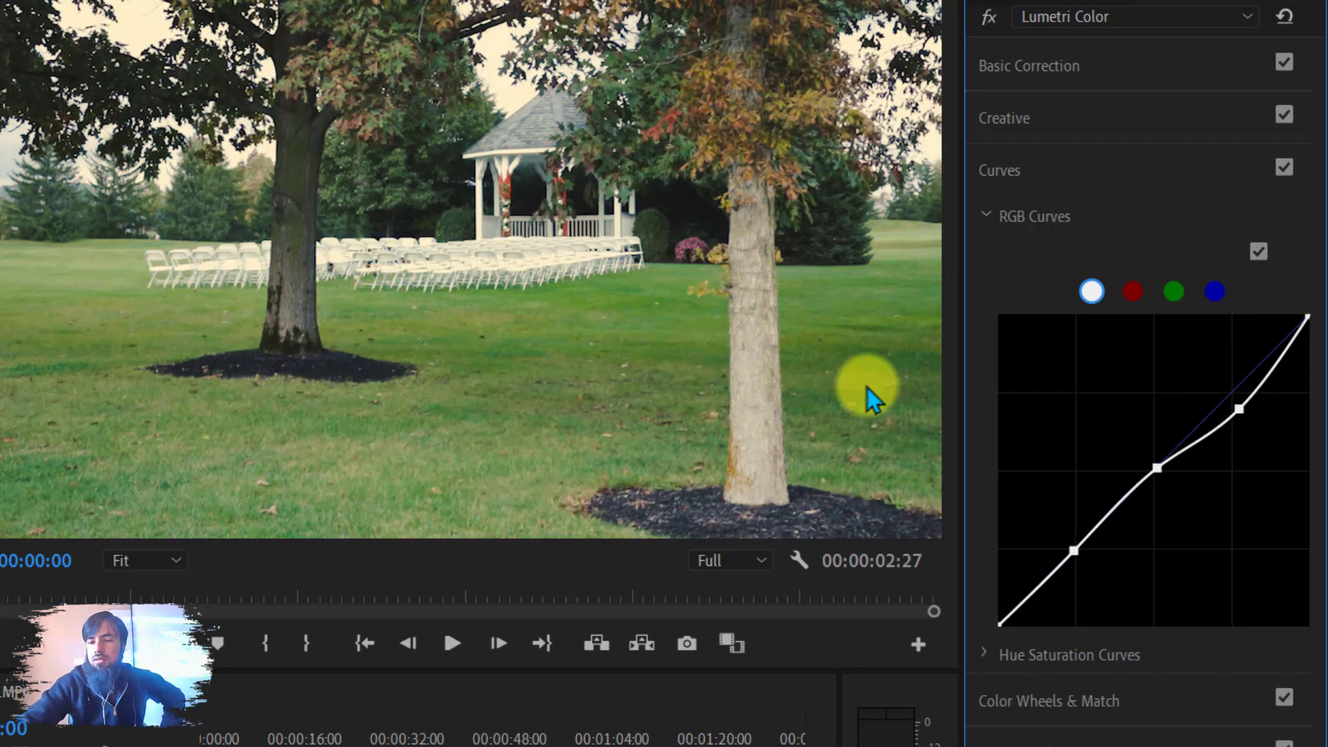
pyautogui.moveTo(1072, 551)
pyautogui.mouseDown()
pyautogui.moveTo(1057, 534)
pyautogui.moveTo(1092, 570)
pyautogui.moveTo(1077, 550)
pyautogui.mouseUp()
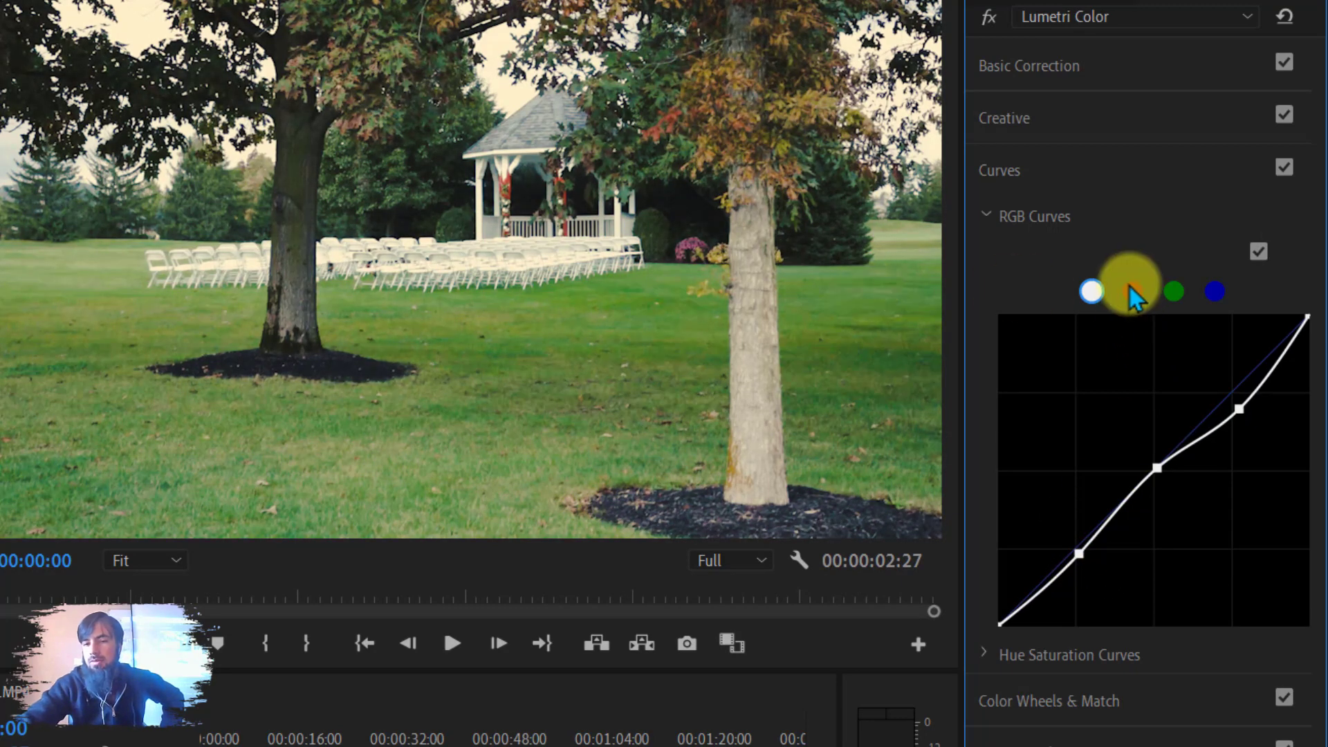
# Step: Add three control points to the red channel curve, at its midpoint, lower quarter and upper quarter
pyautogui.click(1133, 292)
pyautogui.click(1073, 551)
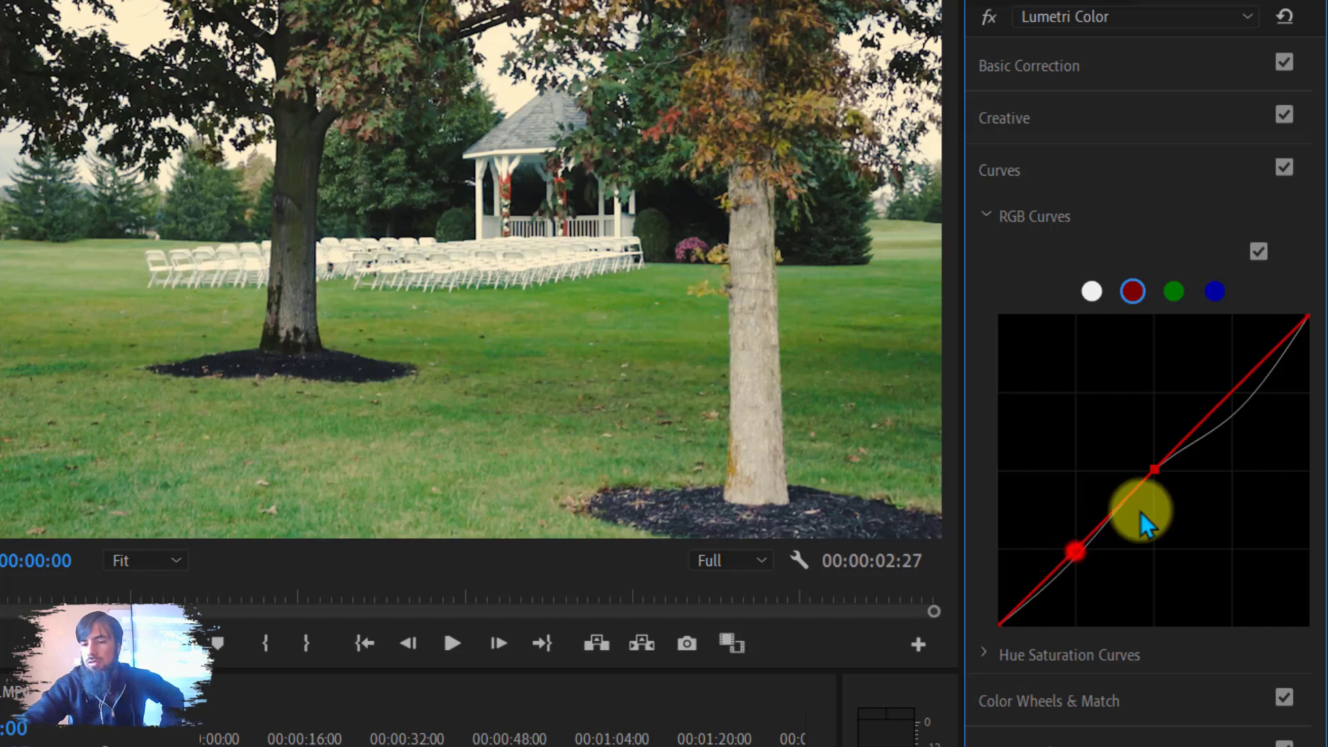
pyautogui.click(1231, 393)
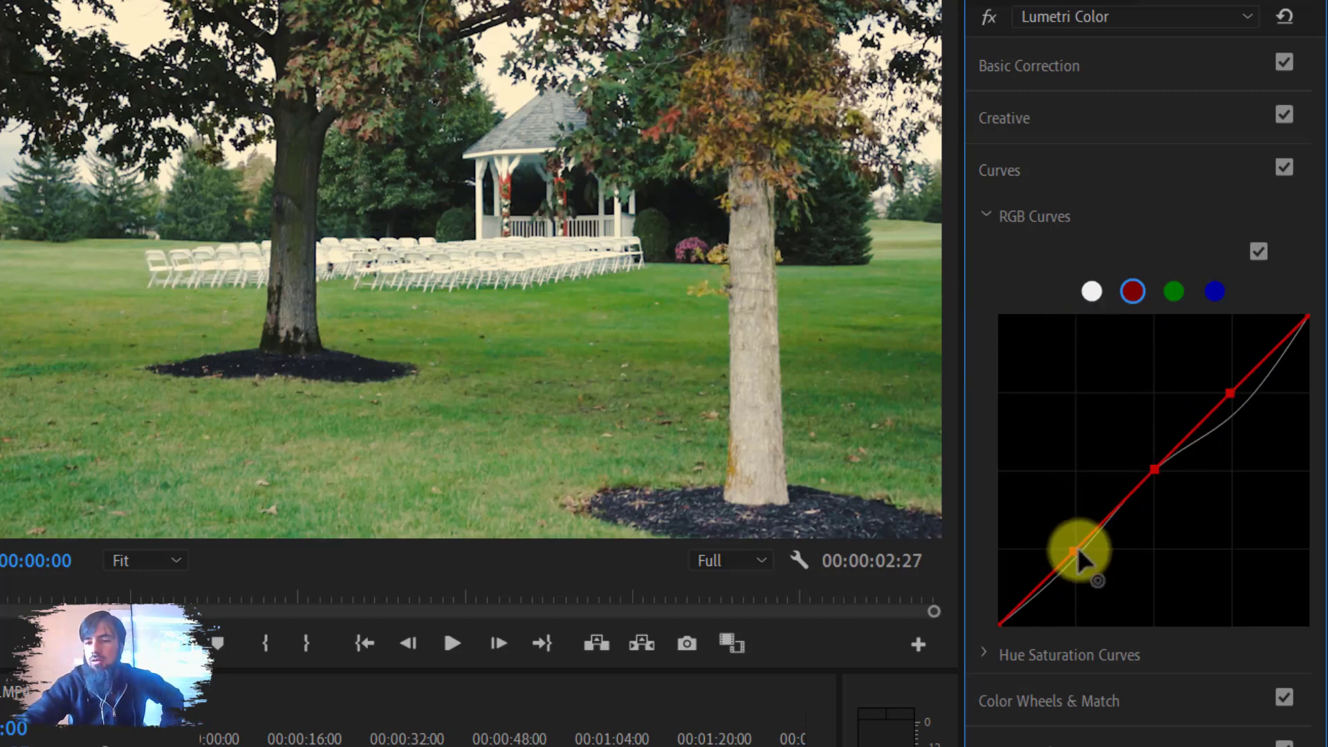
# Step: Raise the red curve's lower-quarter and upper-quarter points slightly above the diagonal, fine-tuning the upper one with the preview at 100%
pyautogui.moveTo(1072, 552)
pyautogui.mouseDown()
pyautogui.moveTo(999, 396)
pyautogui.moveTo(1061, 548)
pyautogui.moveTo(1128, 609)
pyautogui.moveTo(1082, 536)
pyautogui.mouseUp()
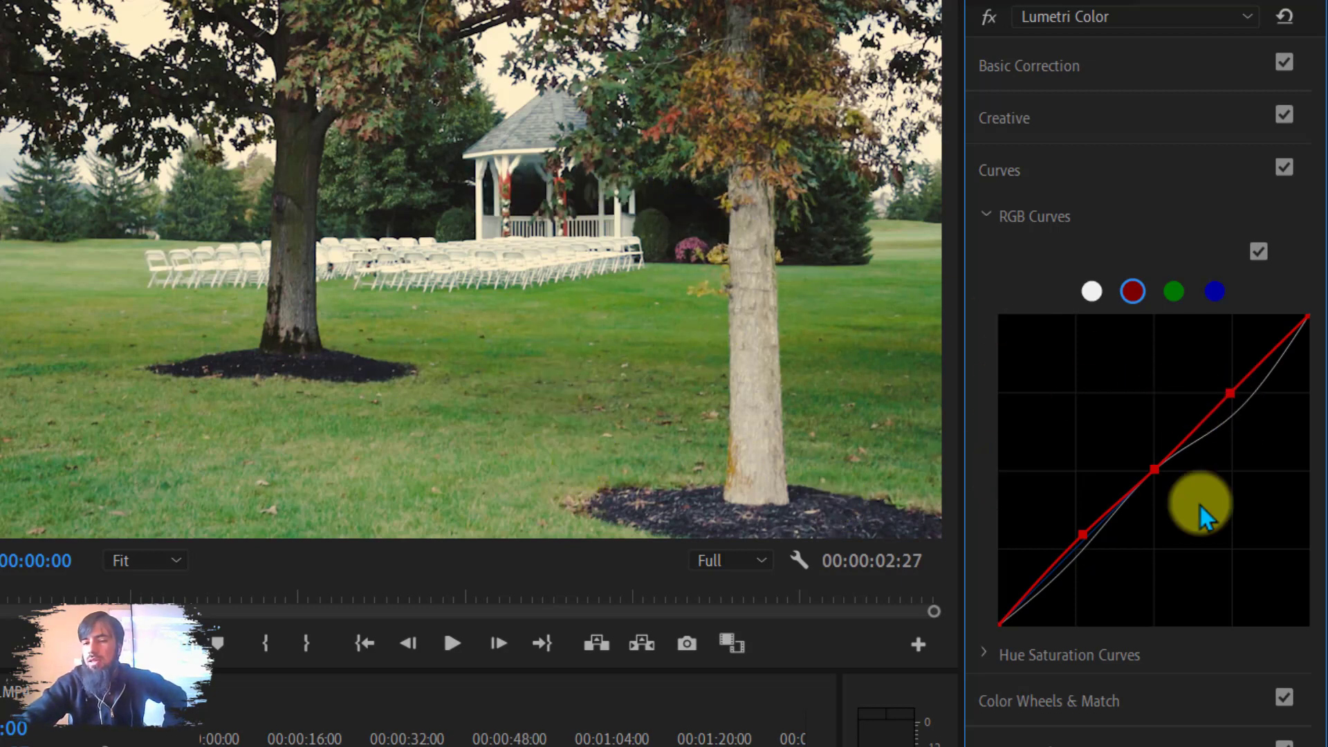
pyautogui.moveTo(1229, 395)
pyautogui.mouseDown()
pyautogui.moveTo(1216, 366)
pyautogui.moveTo(1225, 384)
pyautogui.mouseUp()
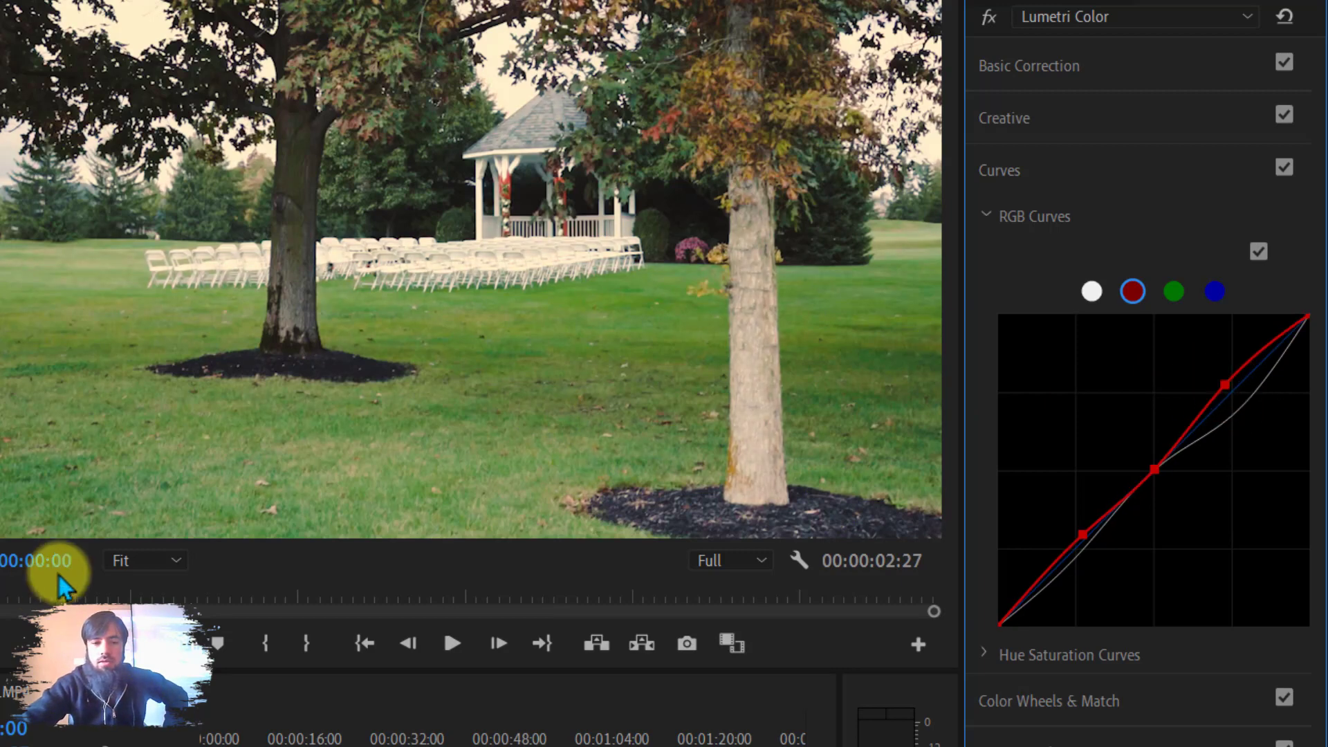
pyautogui.click(141, 554)
pyautogui.click(151, 732)
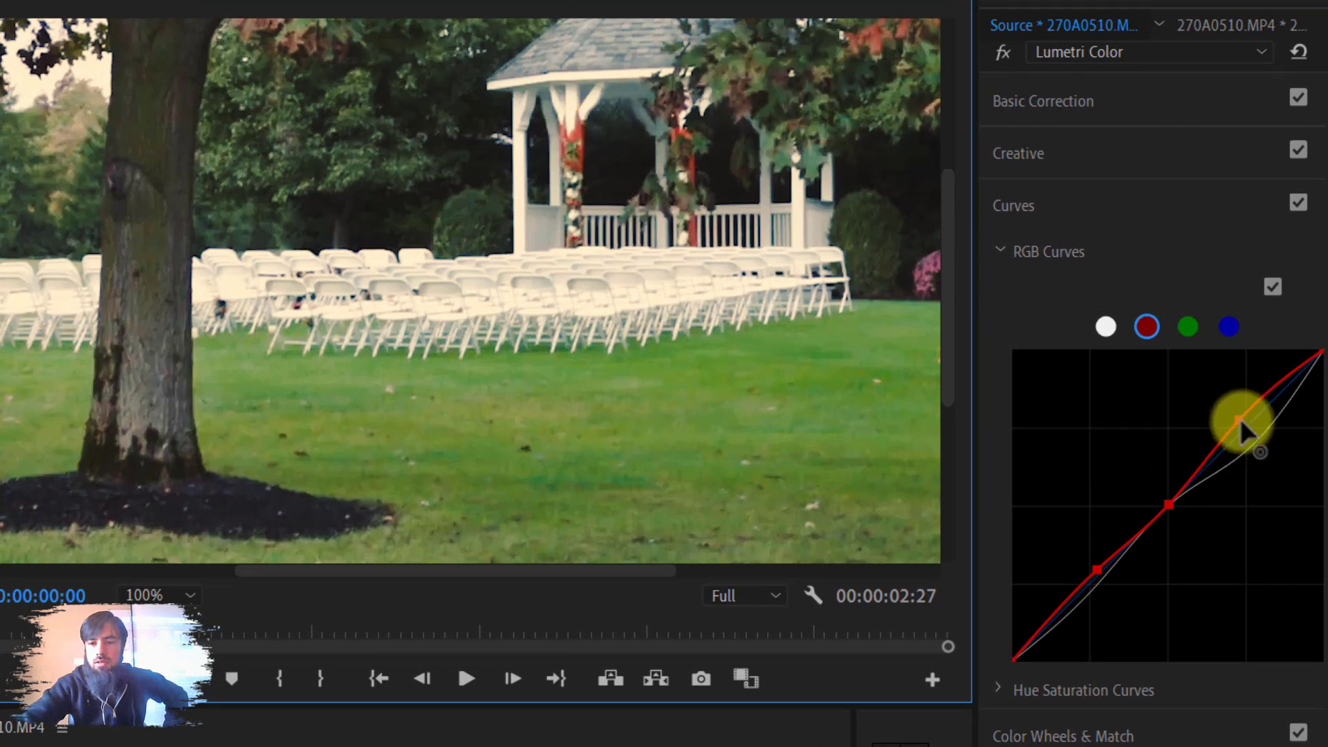
pyautogui.moveTo(1239, 418)
pyautogui.mouseDown()
pyautogui.moveTo(1219, 395)
pyautogui.moveTo(1281, 472)
pyautogui.moveTo(1239, 421)
pyautogui.mouseUp()
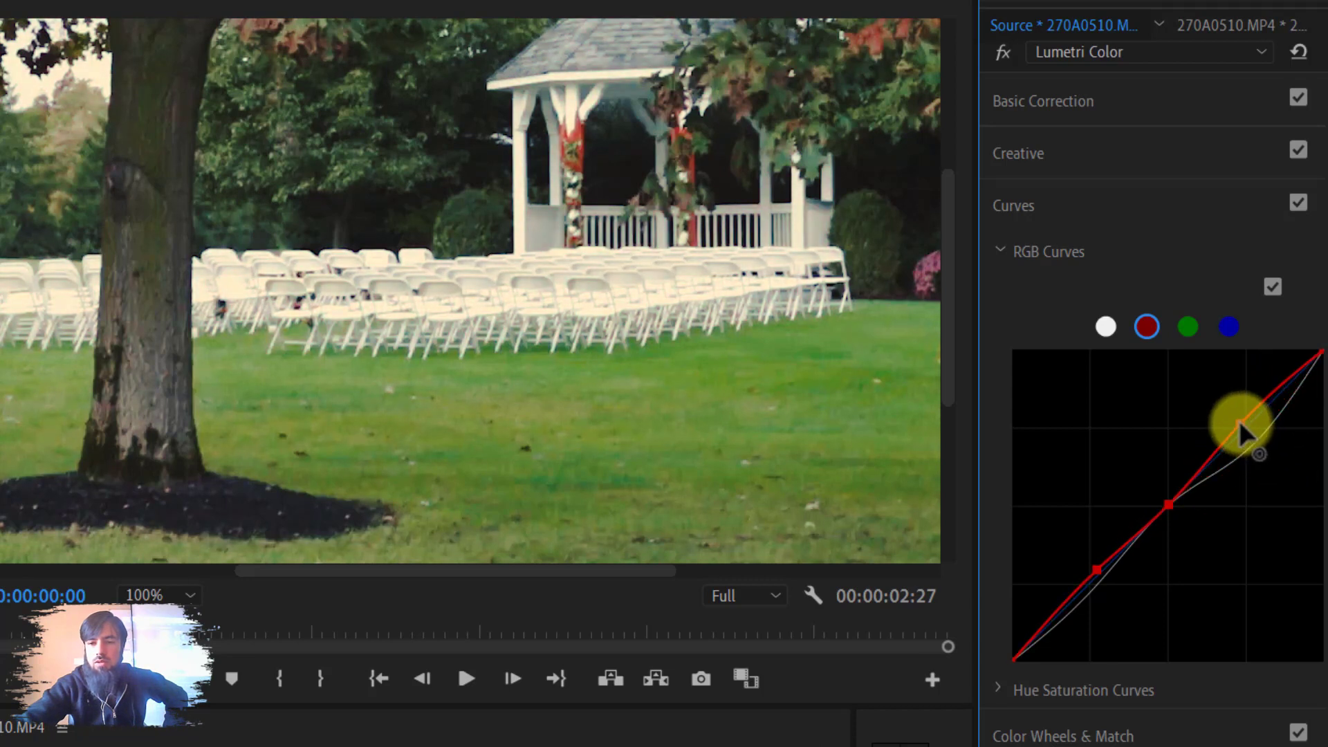
# Step: Add three control points to the green channel curve, at its midpoint, upper quarter and lower quarter
pyautogui.click(1187, 328)
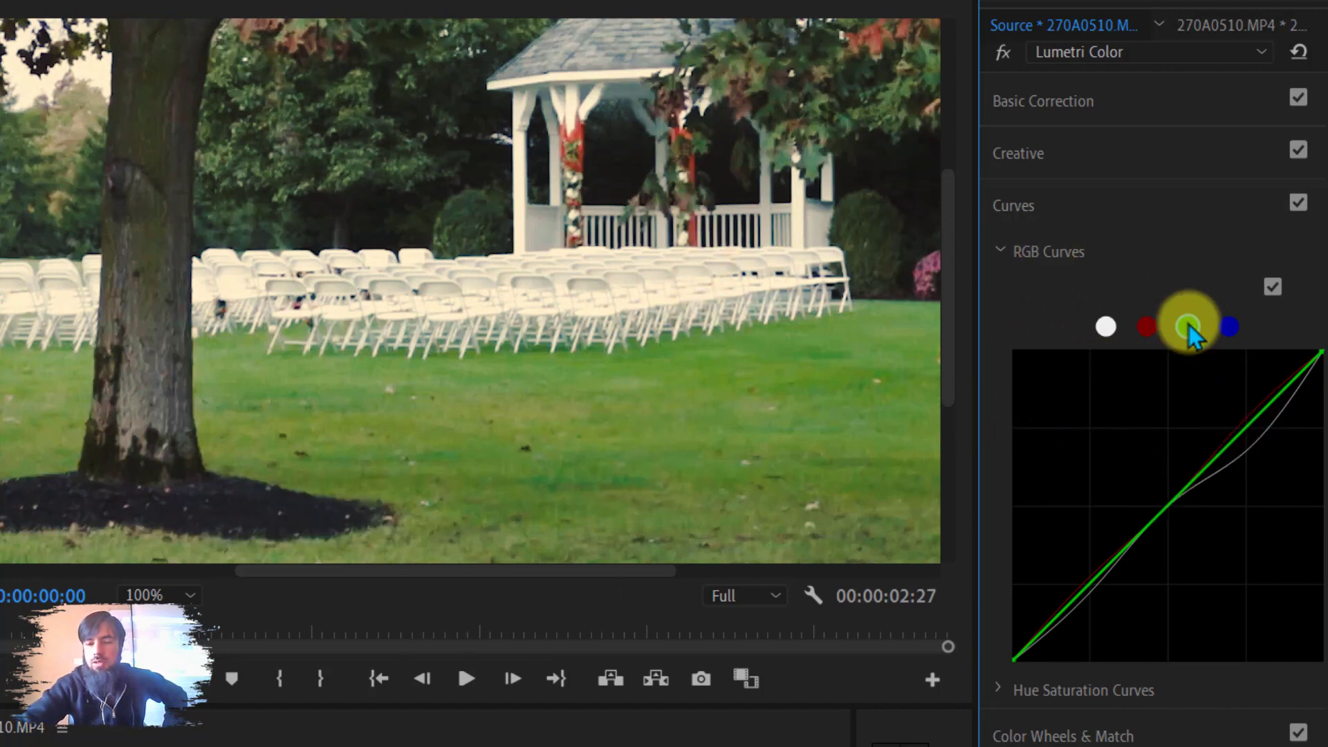
pyautogui.click(1161, 512)
pyautogui.click(1246, 428)
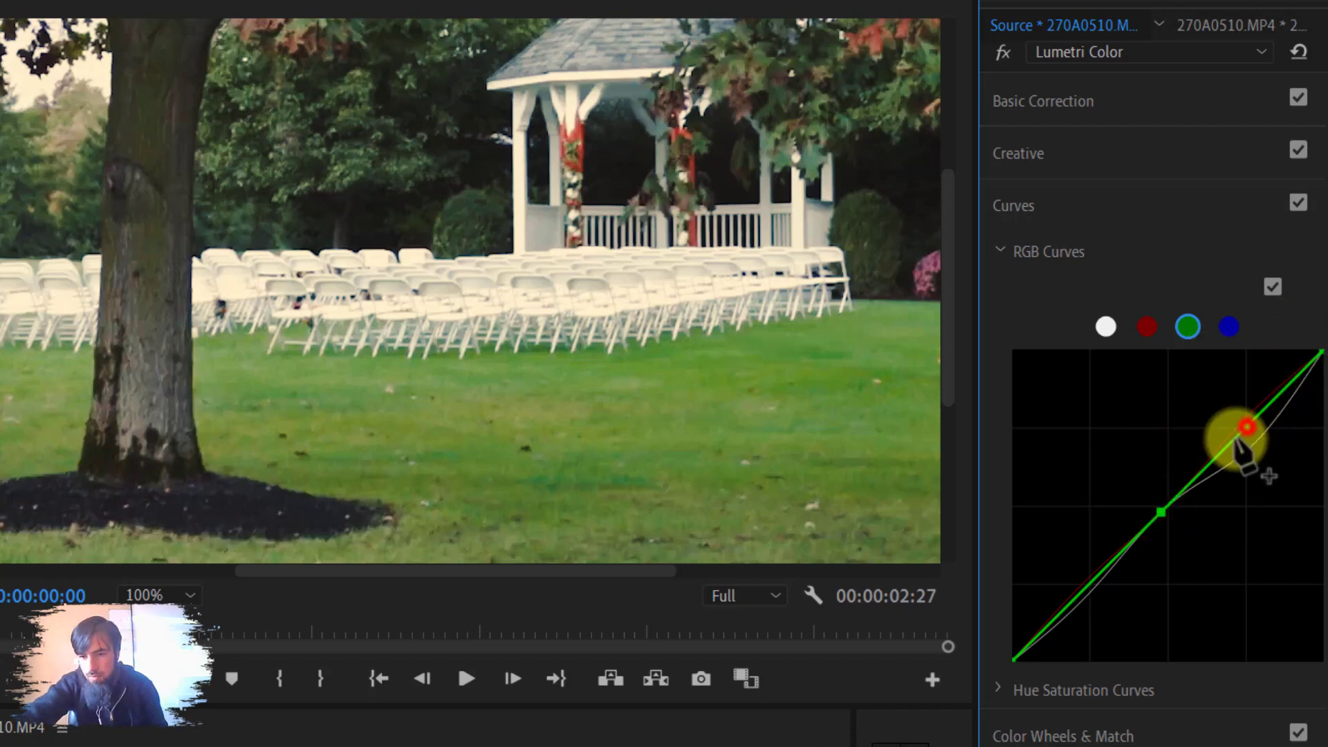
pyautogui.click(1088, 588)
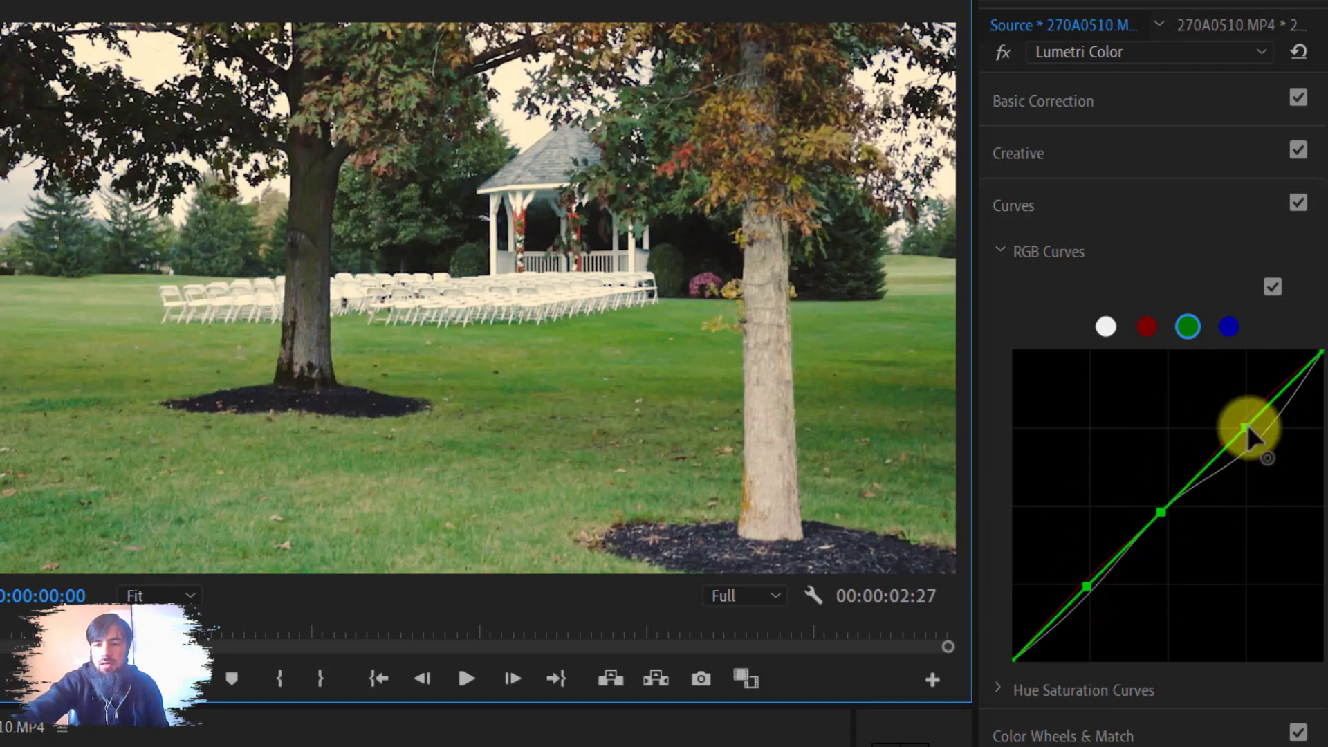
# Step: Raise the green curve's upper-quarter point slightly above the diagonal and pull its lower-quarter point slightly below it
pyautogui.click(1246, 427)
pyautogui.moveTo(1247, 426); pyautogui.dragTo(1219, 411)
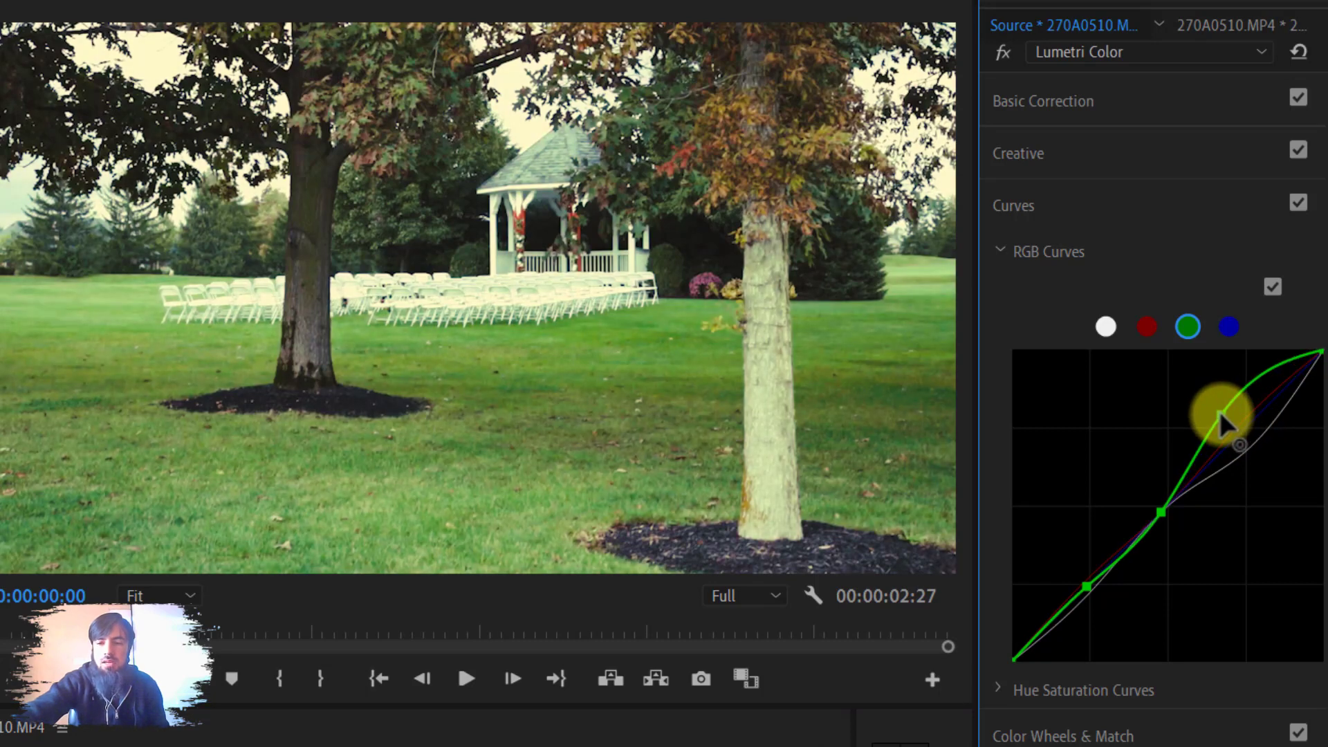
pyautogui.moveTo(1220, 413)
pyautogui.mouseDown()
pyautogui.moveTo(1195, 394)
pyautogui.moveTo(1234, 426)
pyautogui.mouseUp()
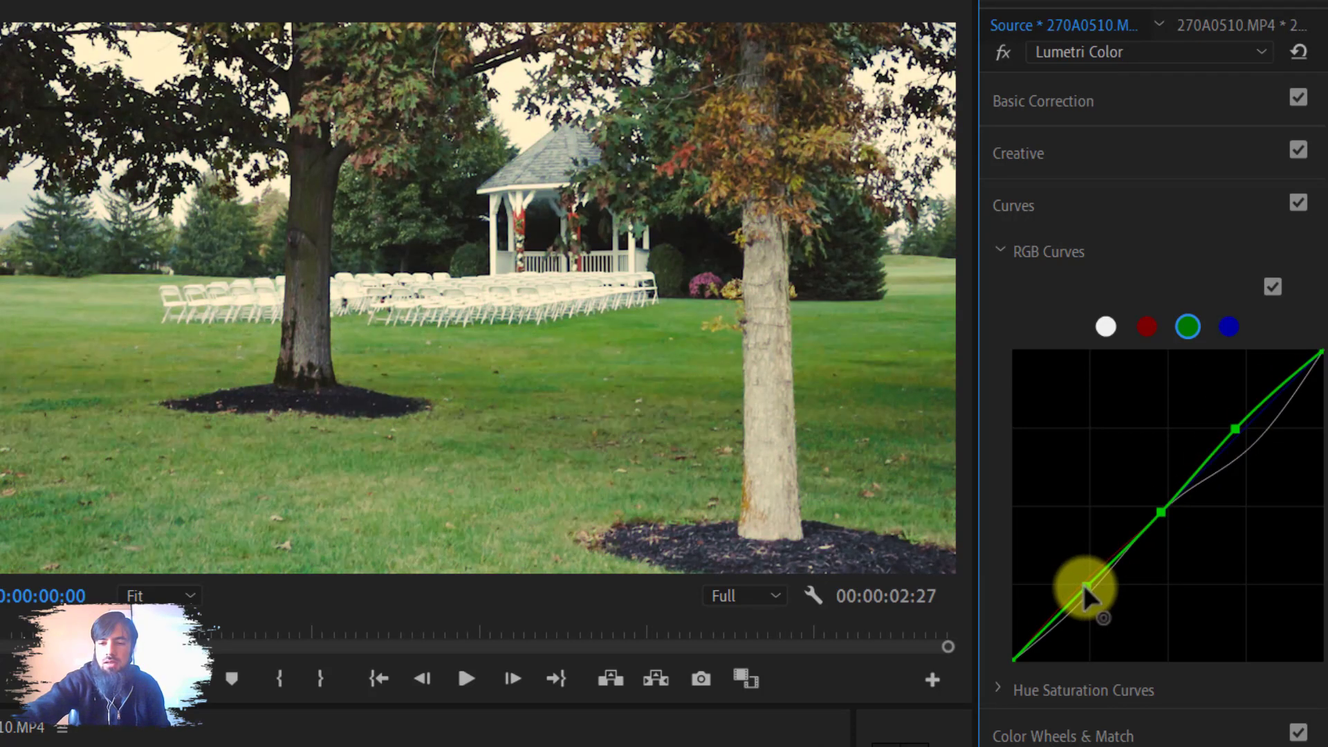
pyautogui.moveTo(1083, 584)
pyautogui.mouseDown()
pyautogui.moveTo(1057, 554)
pyautogui.moveTo(1080, 595)
pyautogui.mouseUp()
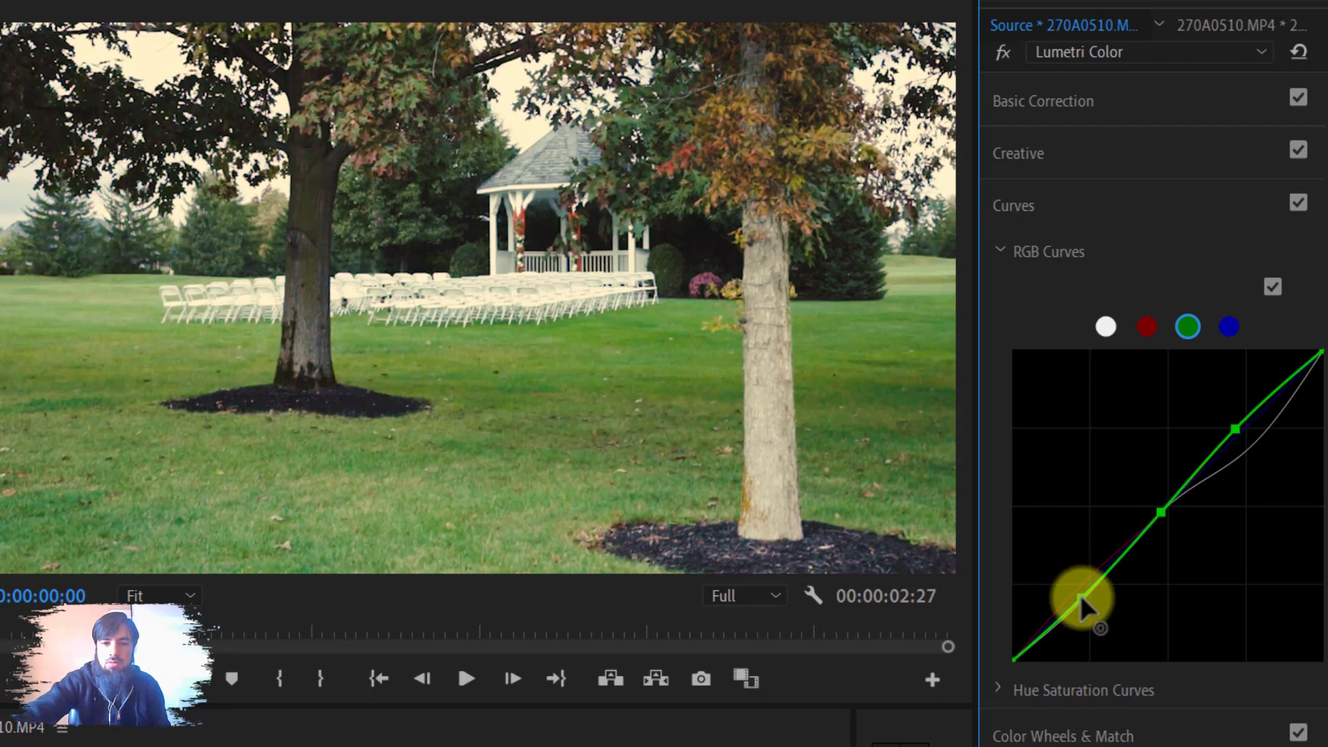
# Step: Add midpoint, upper-quarter and lower-quarter points to the blue channel curve and raise the upper one slightly above the diagonal
pyautogui.click(1228, 327)
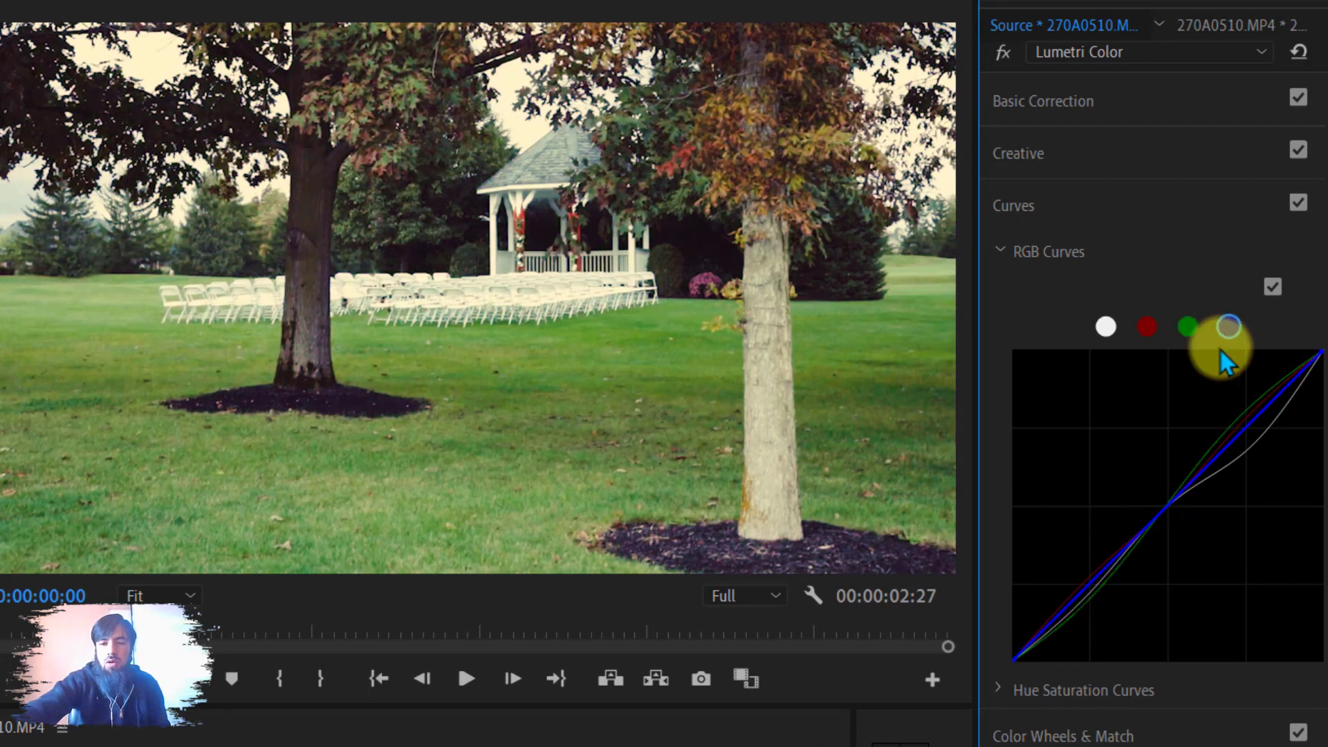
pyautogui.click(1168, 509)
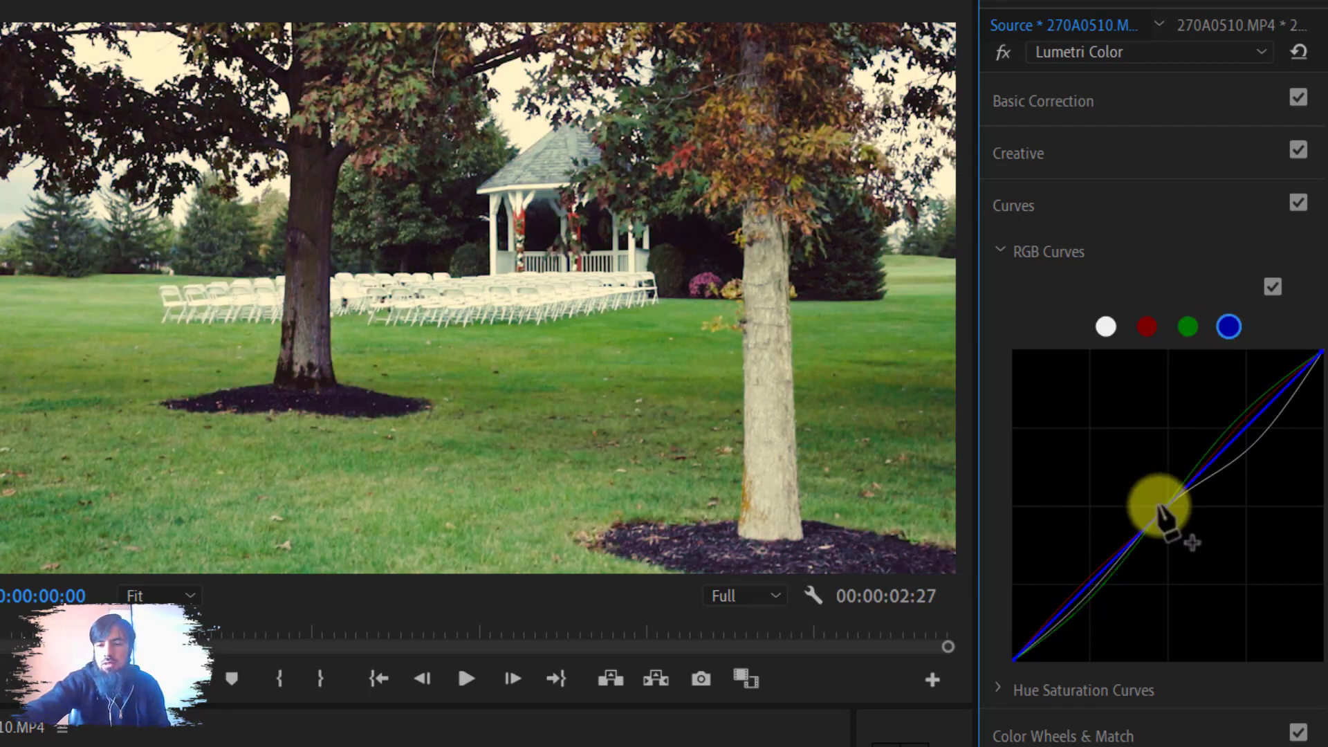
pyautogui.click(1247, 427)
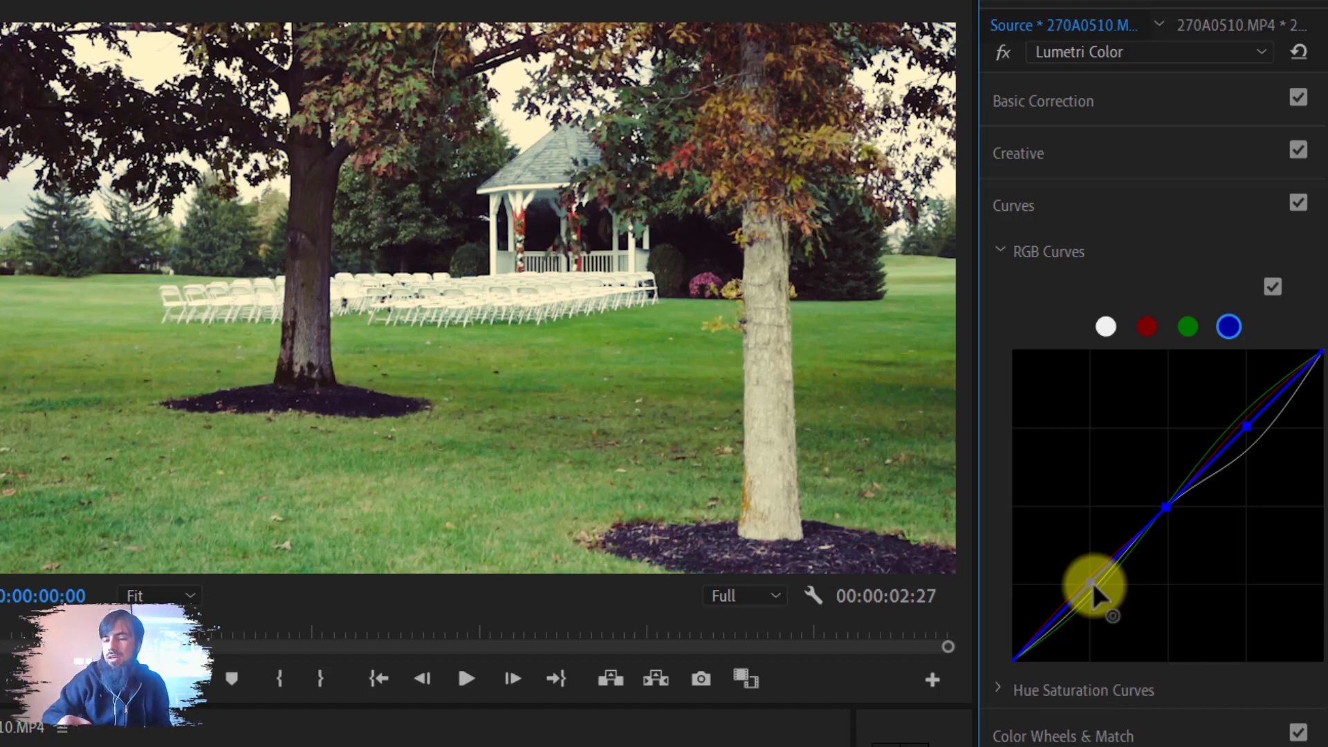
pyautogui.moveTo(1248, 423); pyautogui.dragTo(1236, 425)
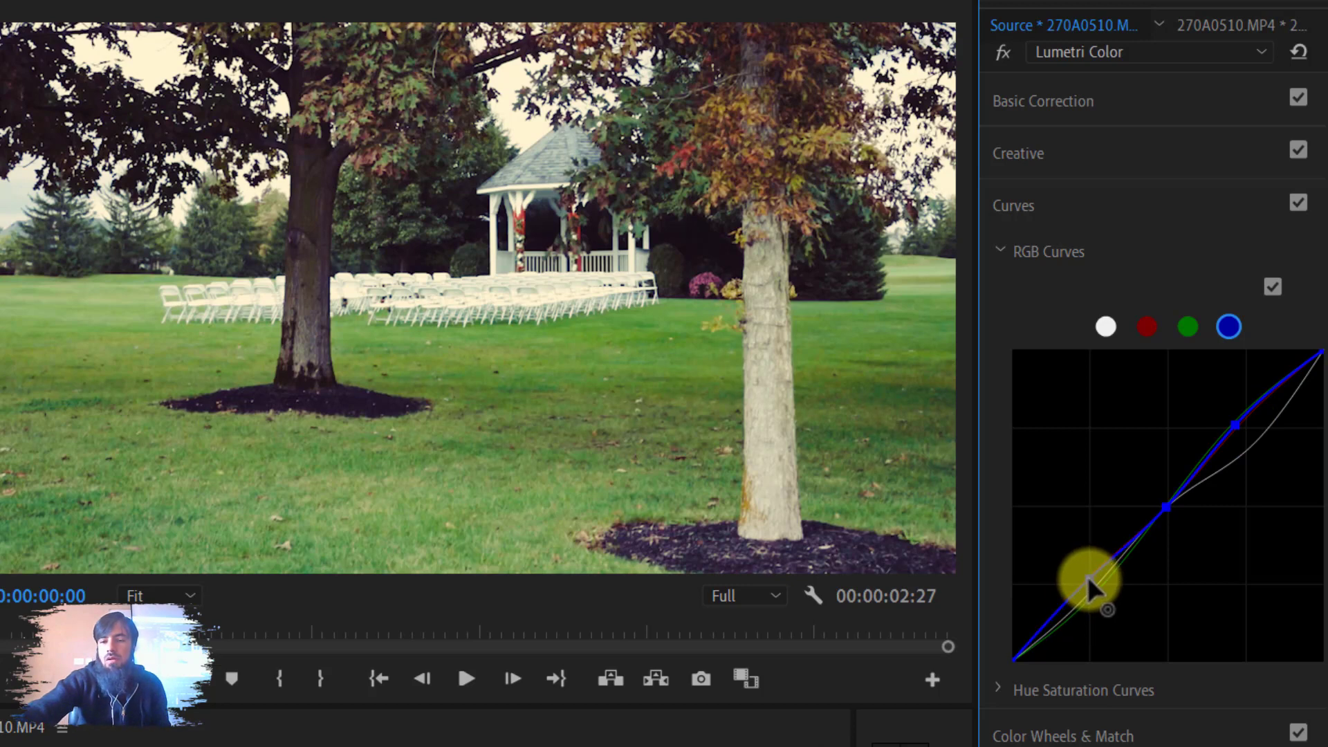
# Step: Collapse RGB Curves and toggle the Lumetri Color effect off and on twice to compare the graded clip with the original
pyautogui.click(1009, 251)
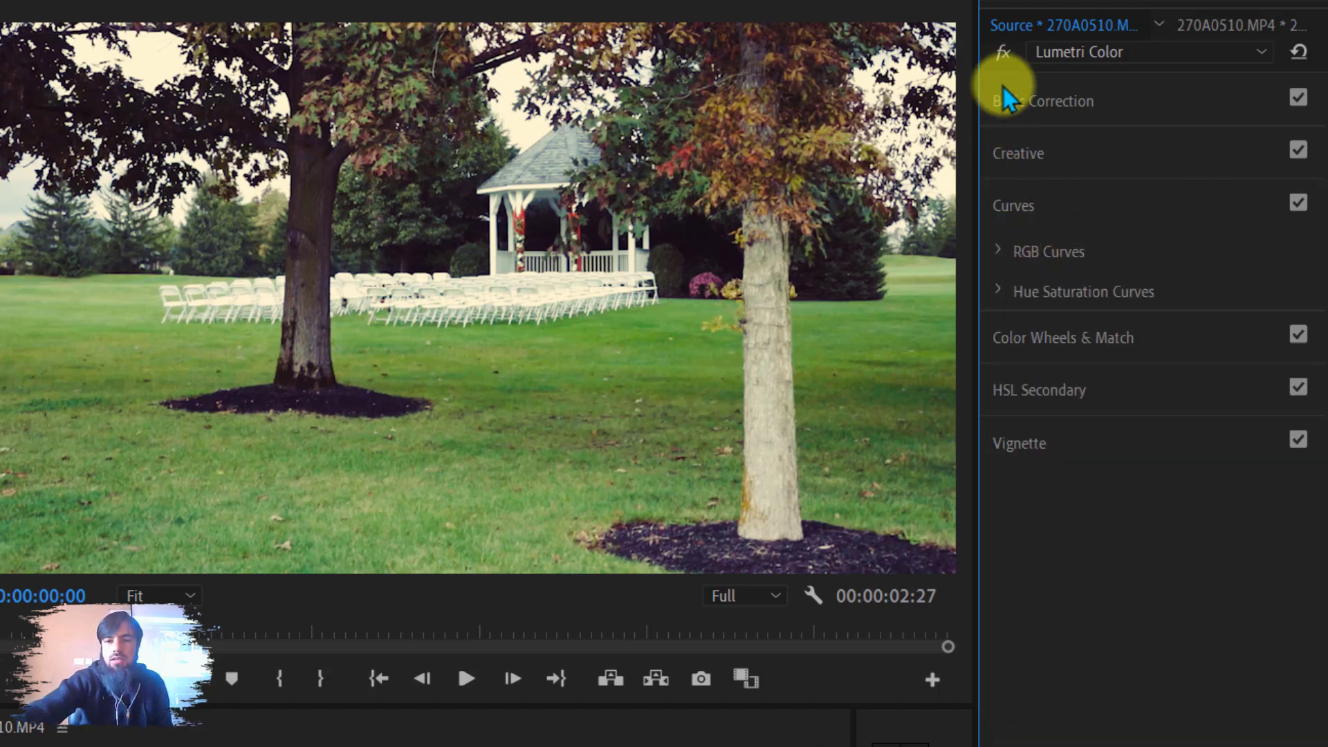
pyautogui.click(1002, 53)
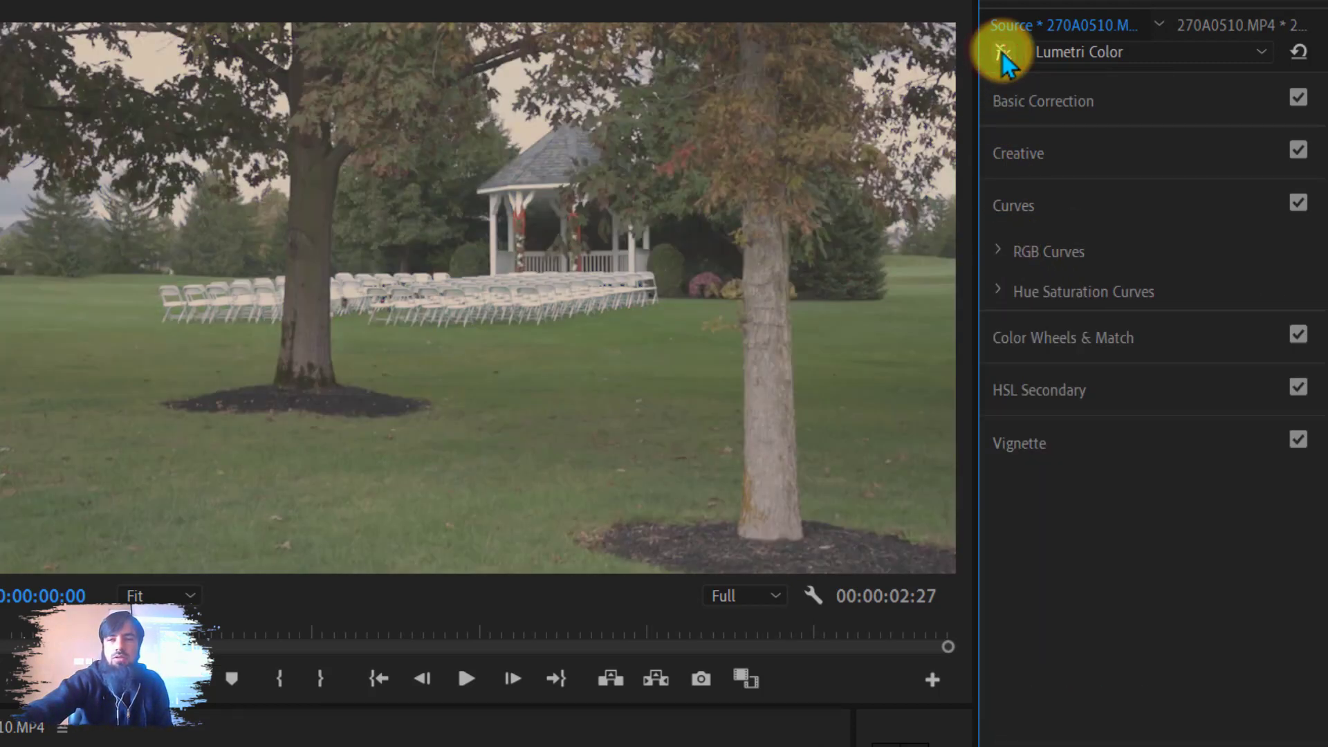
pyautogui.click(1002, 54)
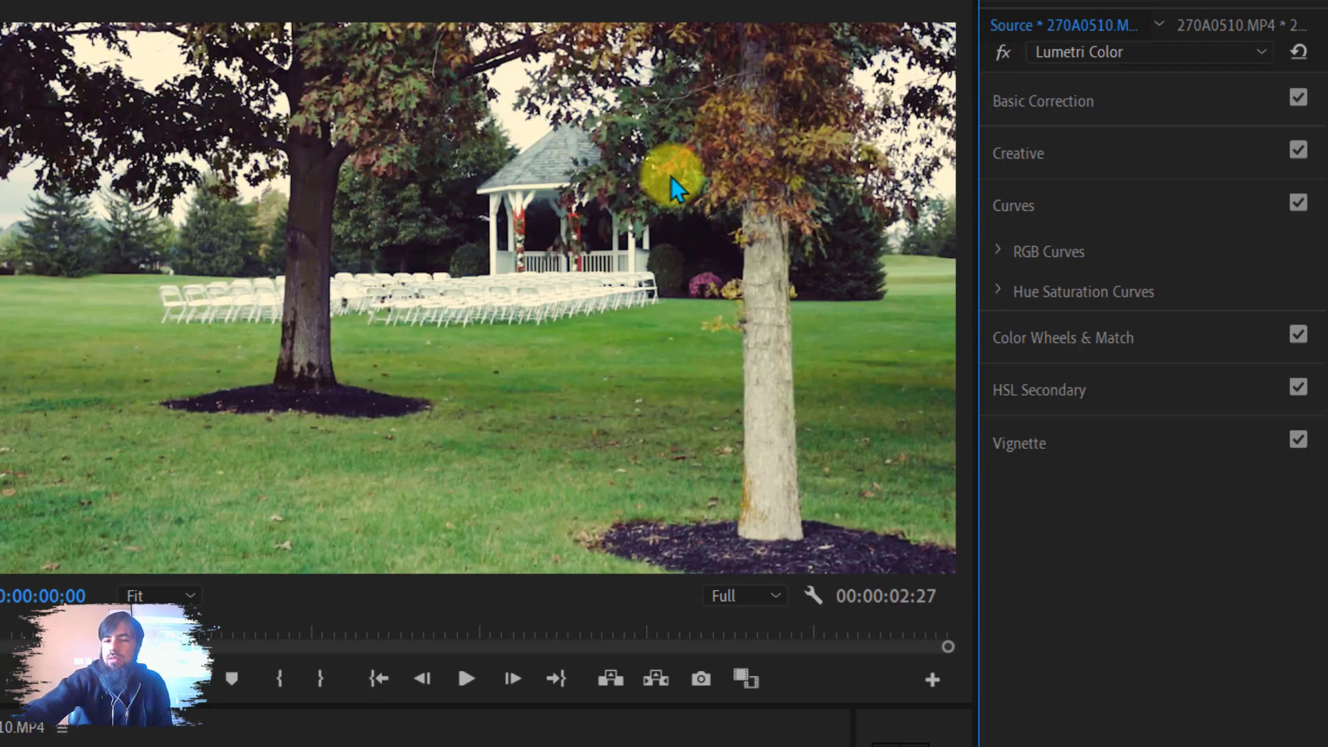
pyautogui.click(1003, 53)
pyautogui.click(1003, 54)
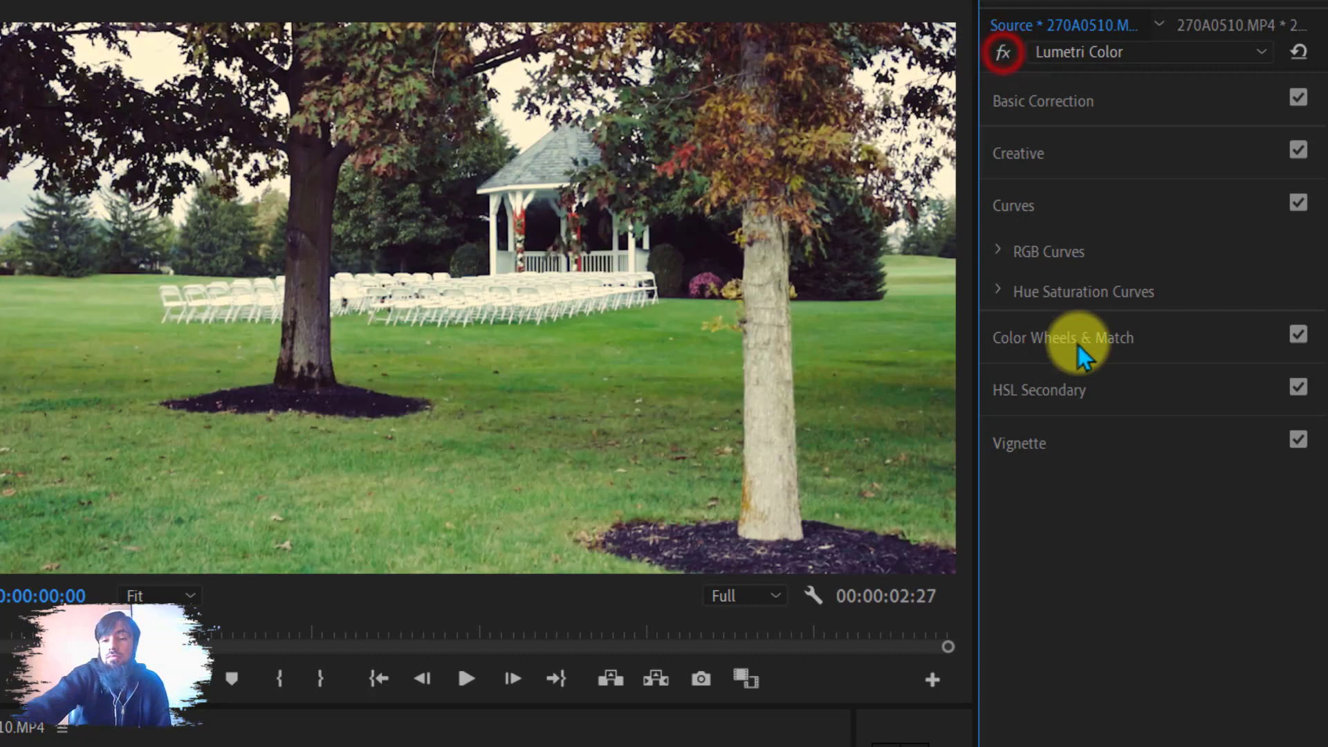
# Step: Expand Hue Saturation Curves and sample the pink flower bush with the Hue vs Sat eyedropper, using a 150% preview
pyautogui.click(1000, 291)
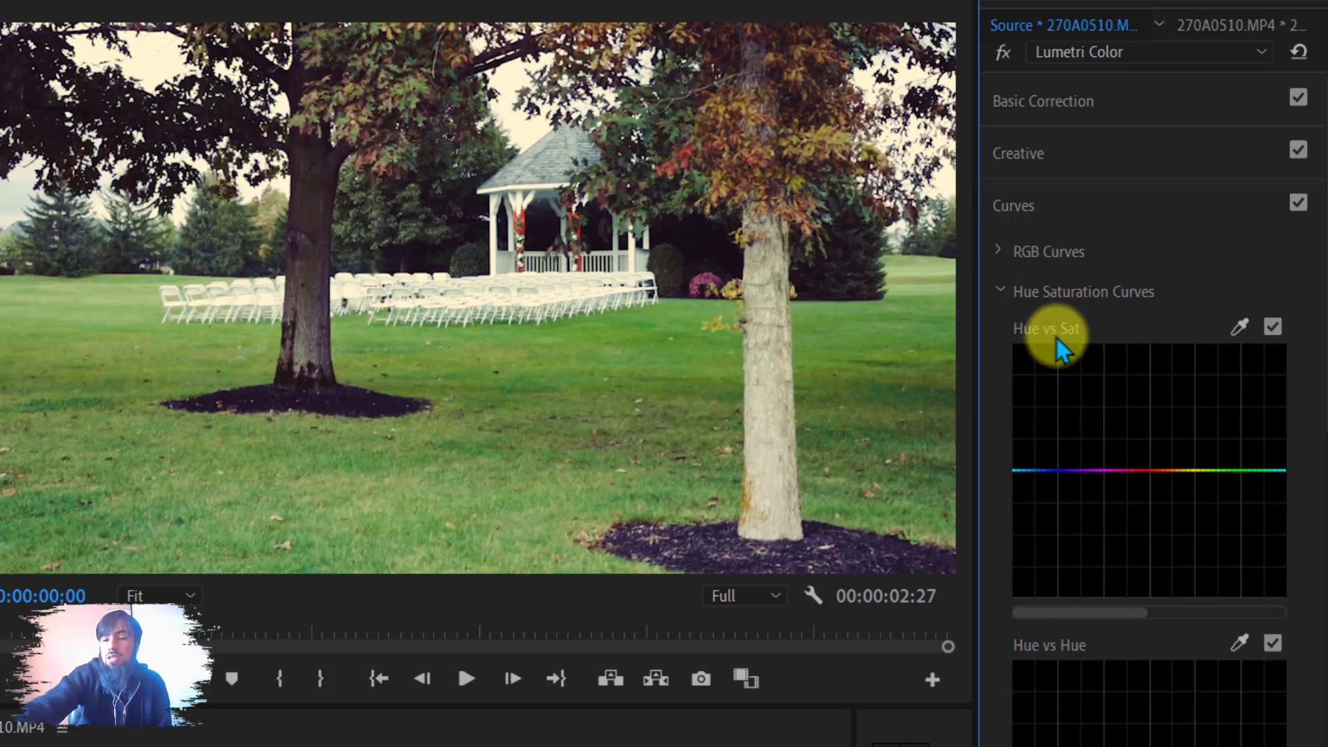
pyautogui.click(1241, 330)
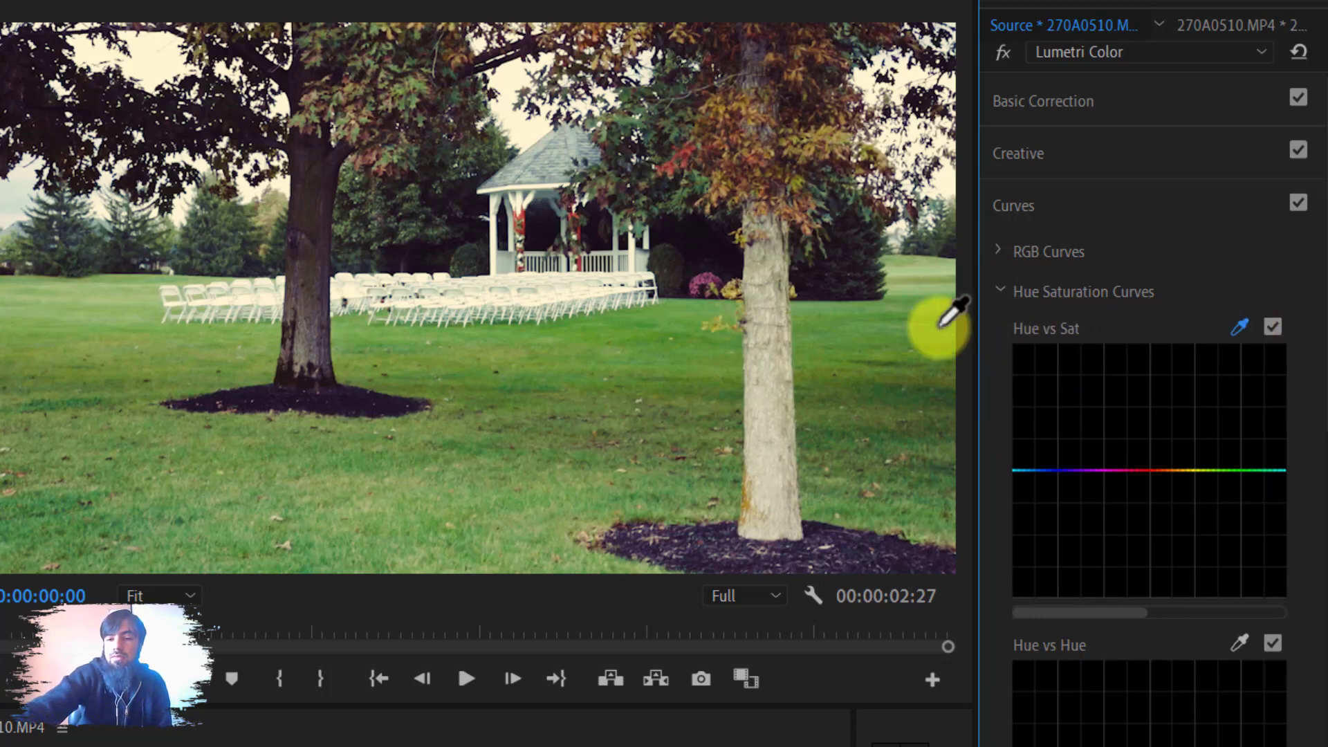
pyautogui.moveTo(367, 573); pyautogui.dragTo(573, 575)
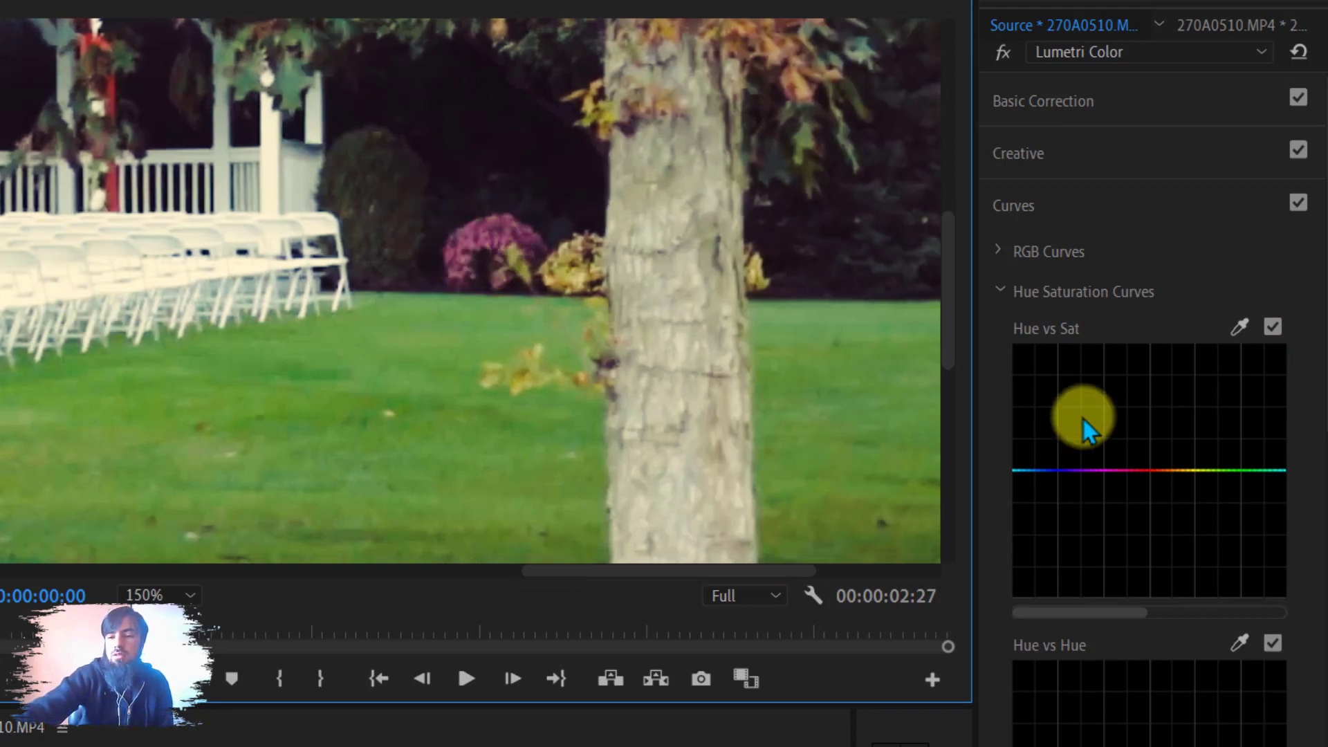
pyautogui.click(1239, 328)
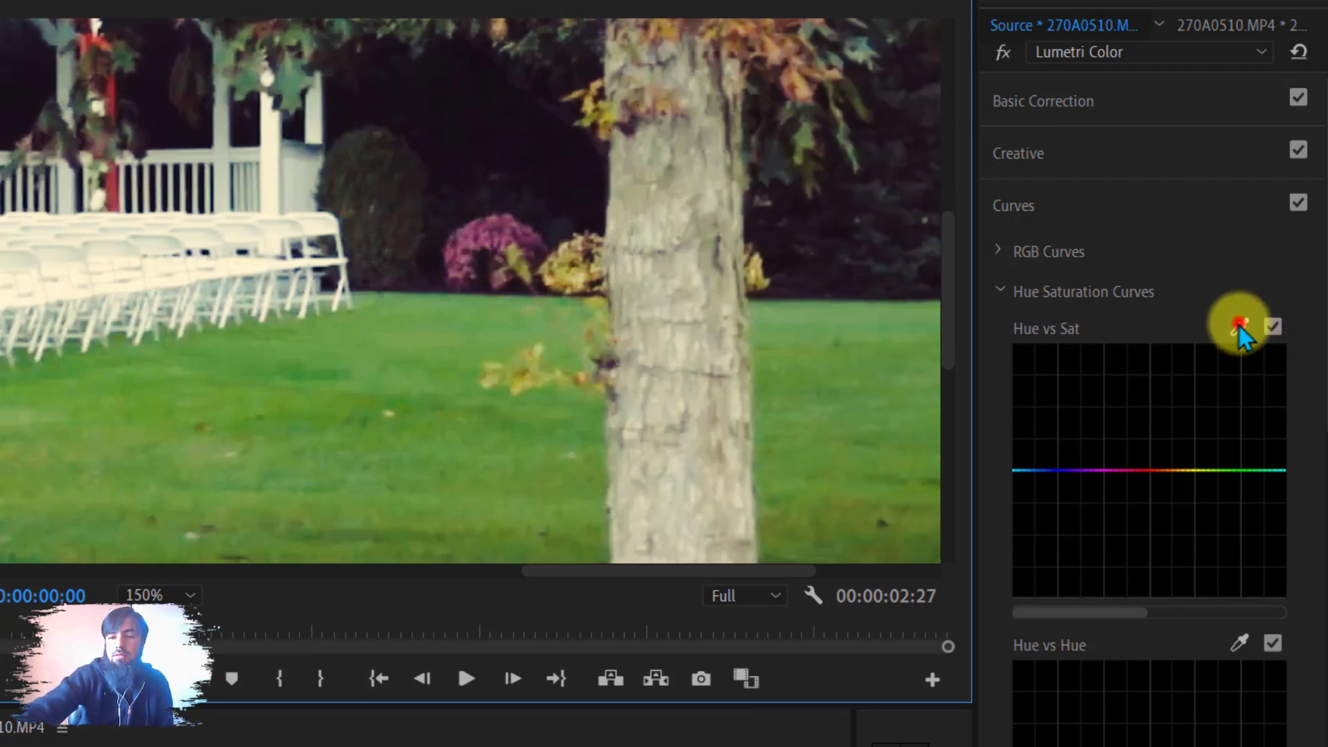
pyautogui.click(473, 237)
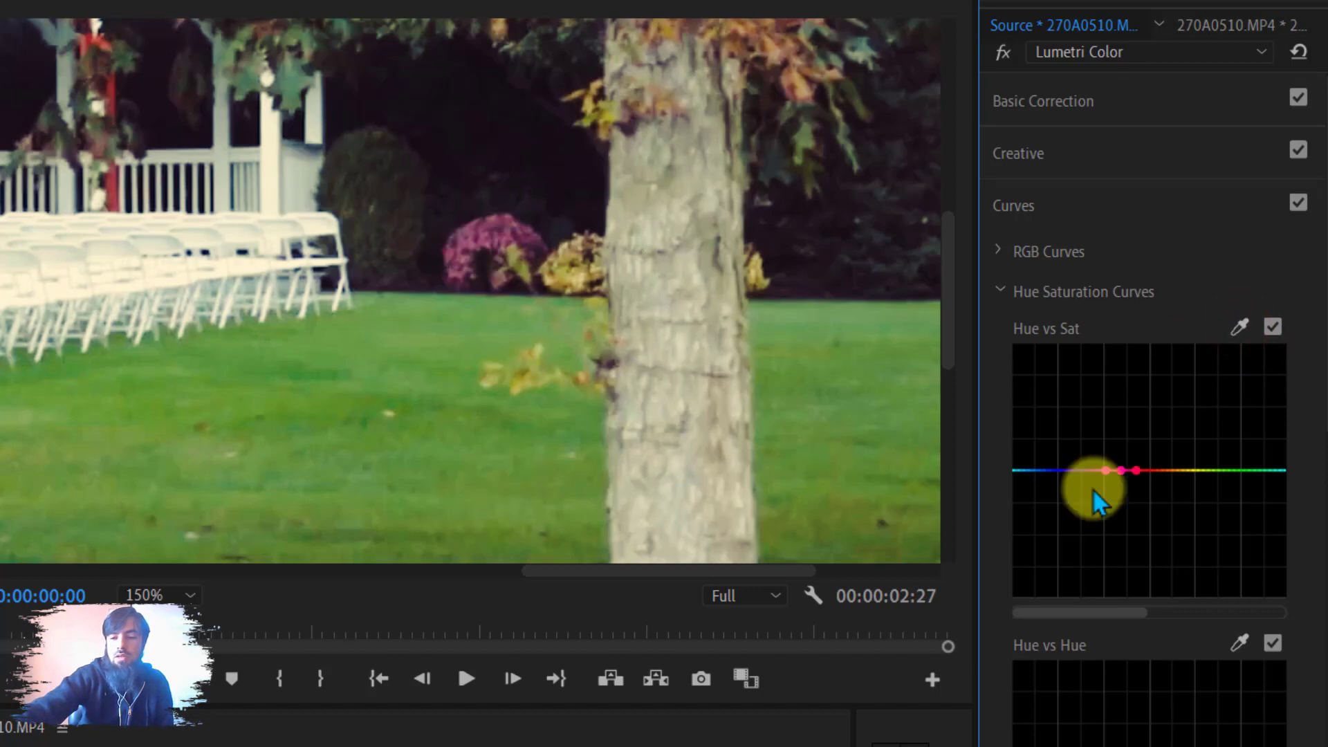
# Step: Try lower and higher positions for the middle pink point on the Hue vs Sat curve, leaving it well above the line
pyautogui.click(1105, 471)
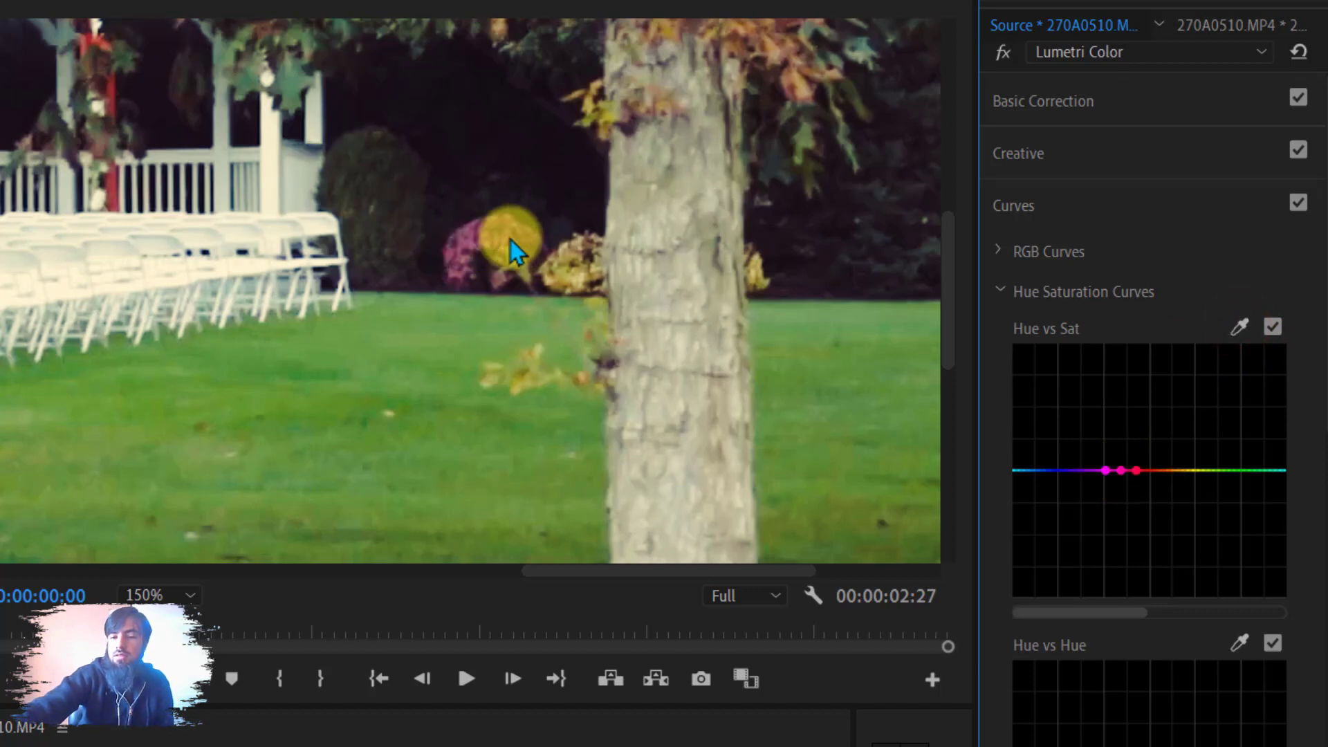
pyautogui.click(1157, 481)
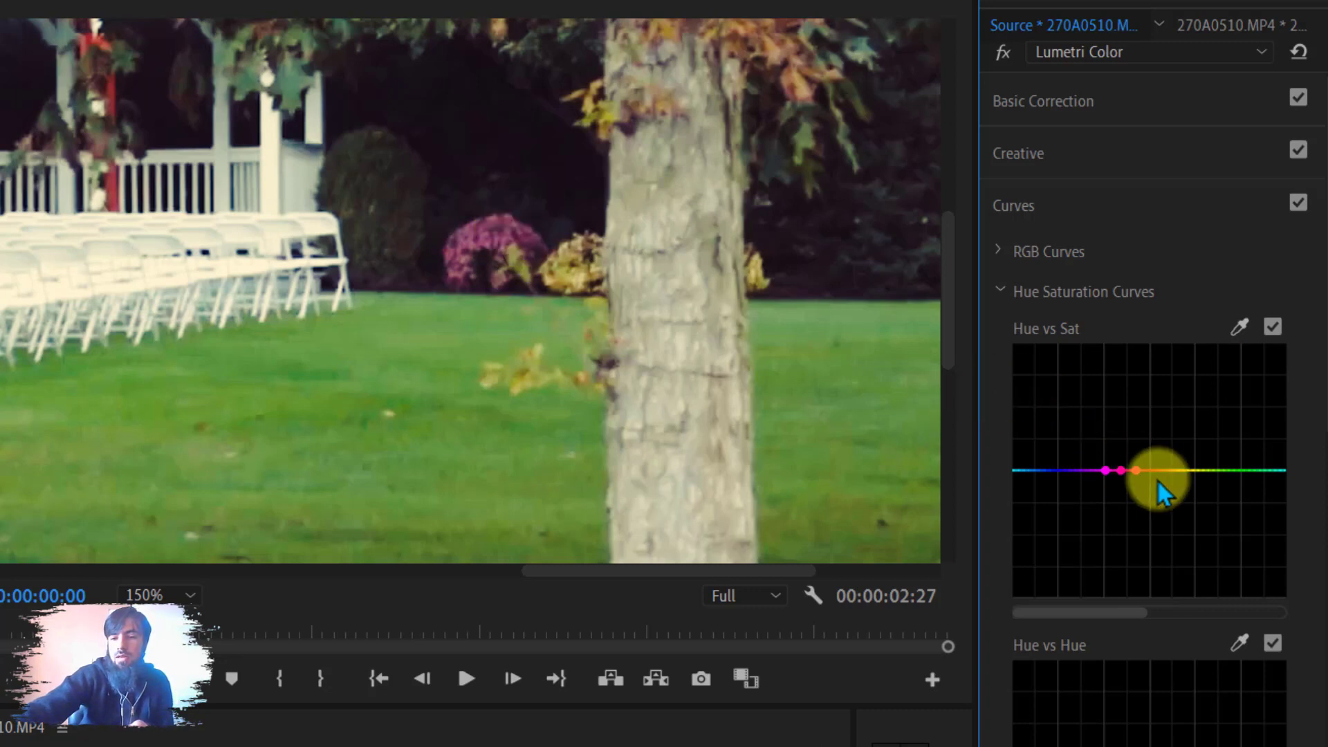
pyautogui.click(1121, 470)
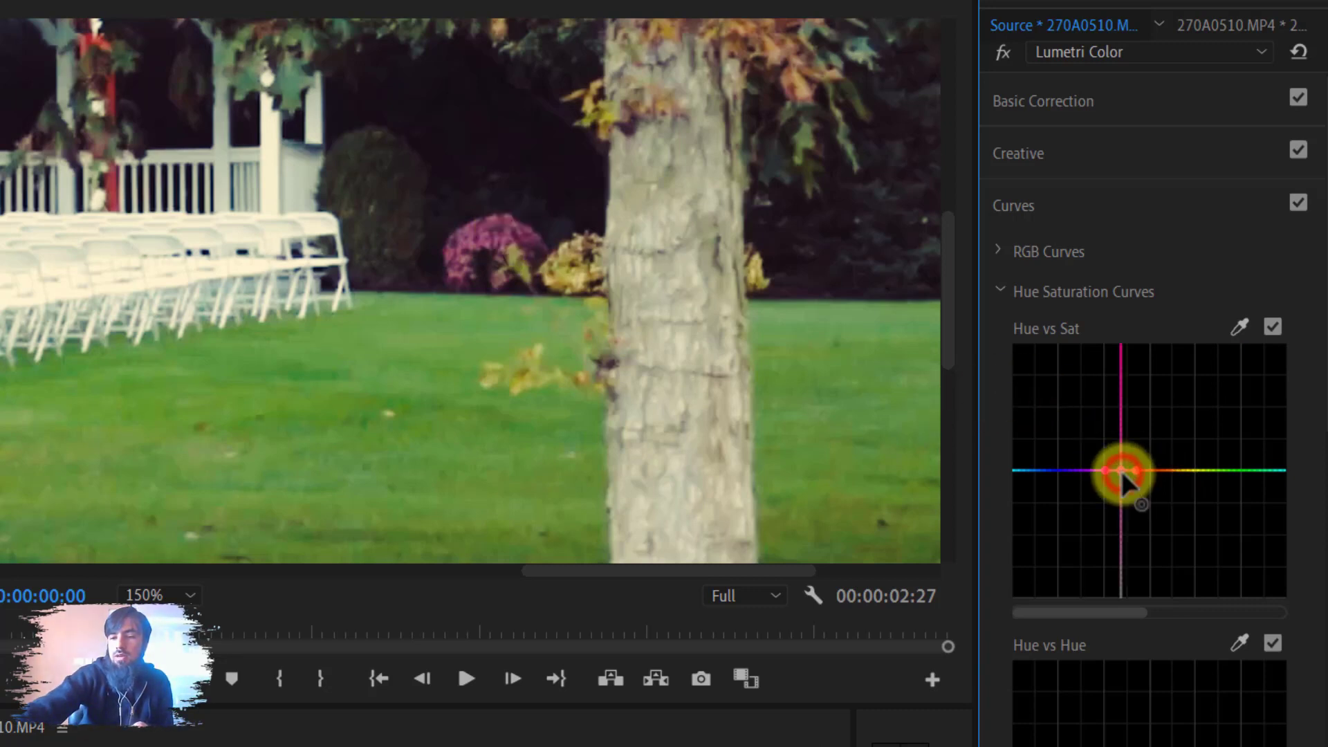
pyautogui.moveTo(1122, 470); pyautogui.dragTo(1120, 385)
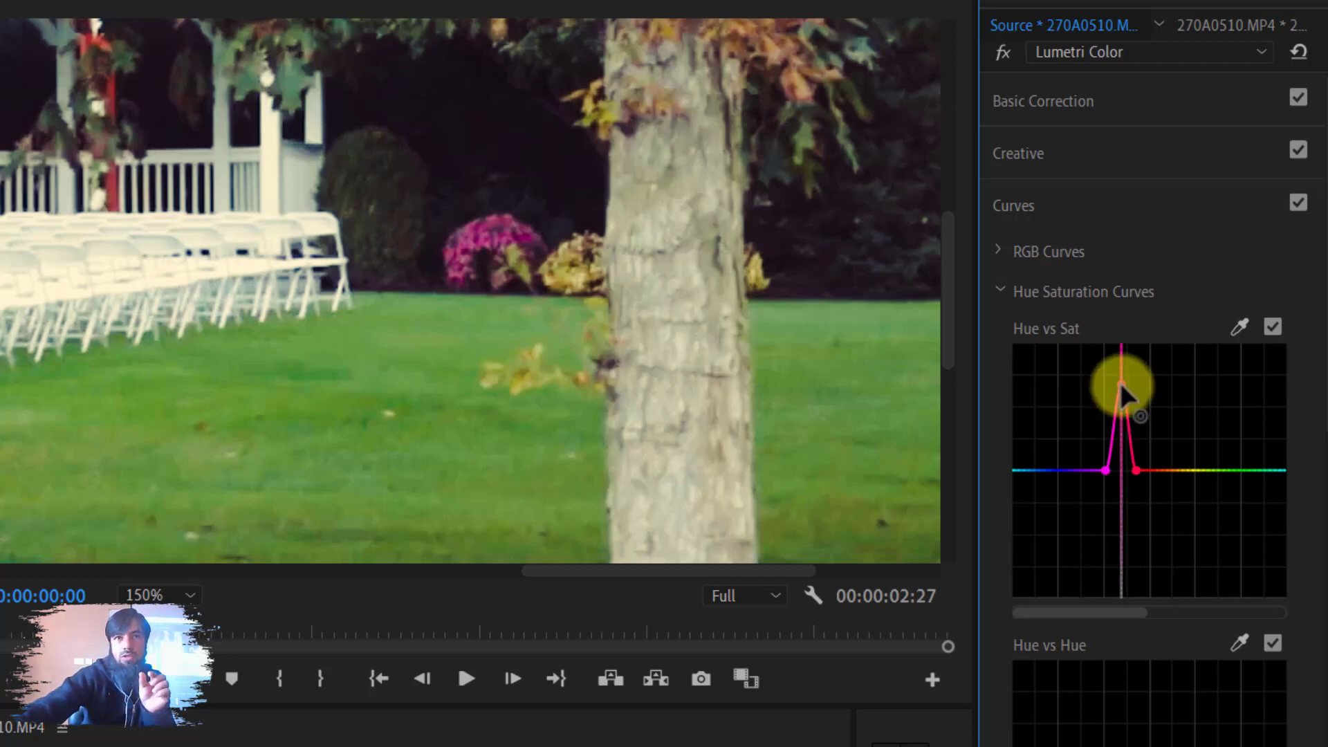
pyautogui.moveTo(1120, 383); pyautogui.dragTo(1124, 454)
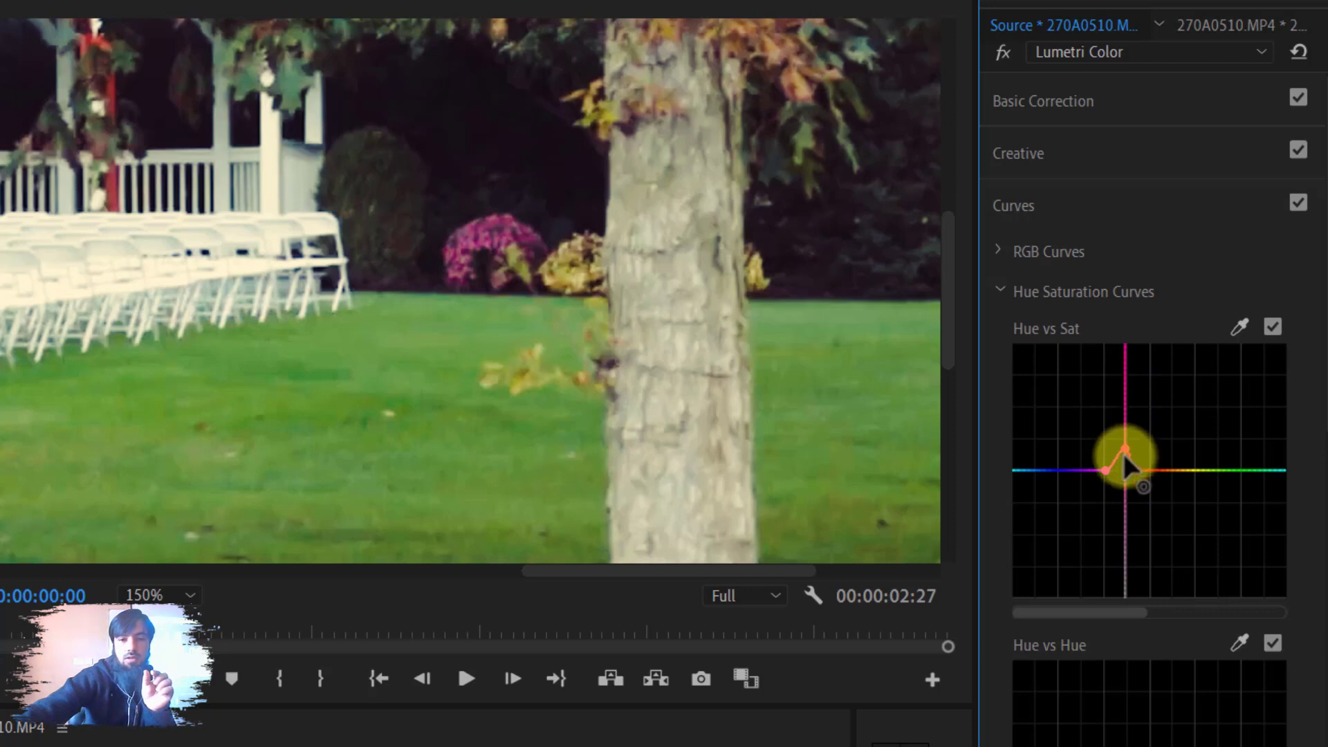
pyautogui.moveTo(1123, 499); pyautogui.dragTo(1120, 534)
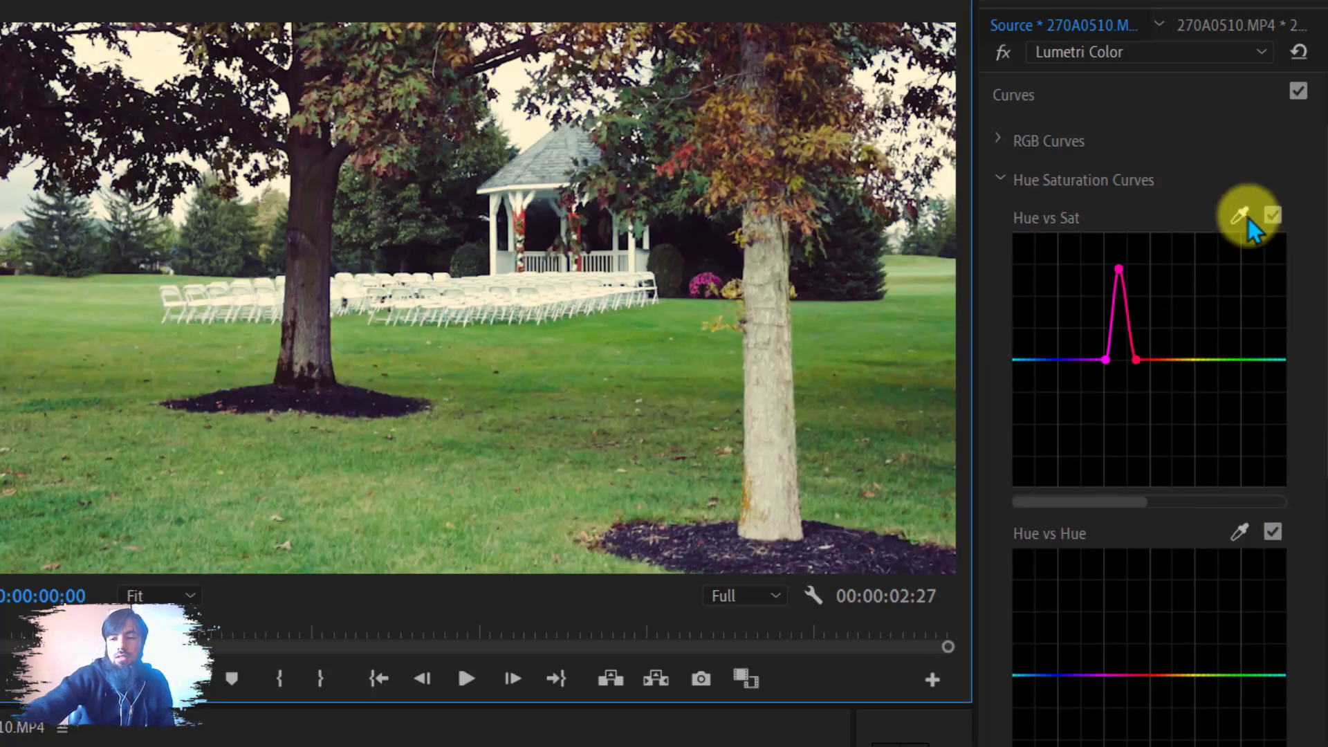
# Step: Sample the green grass with the Hue vs Sat eyedropper and raise its middle curve point slightly above the line
pyautogui.click(1240, 216)
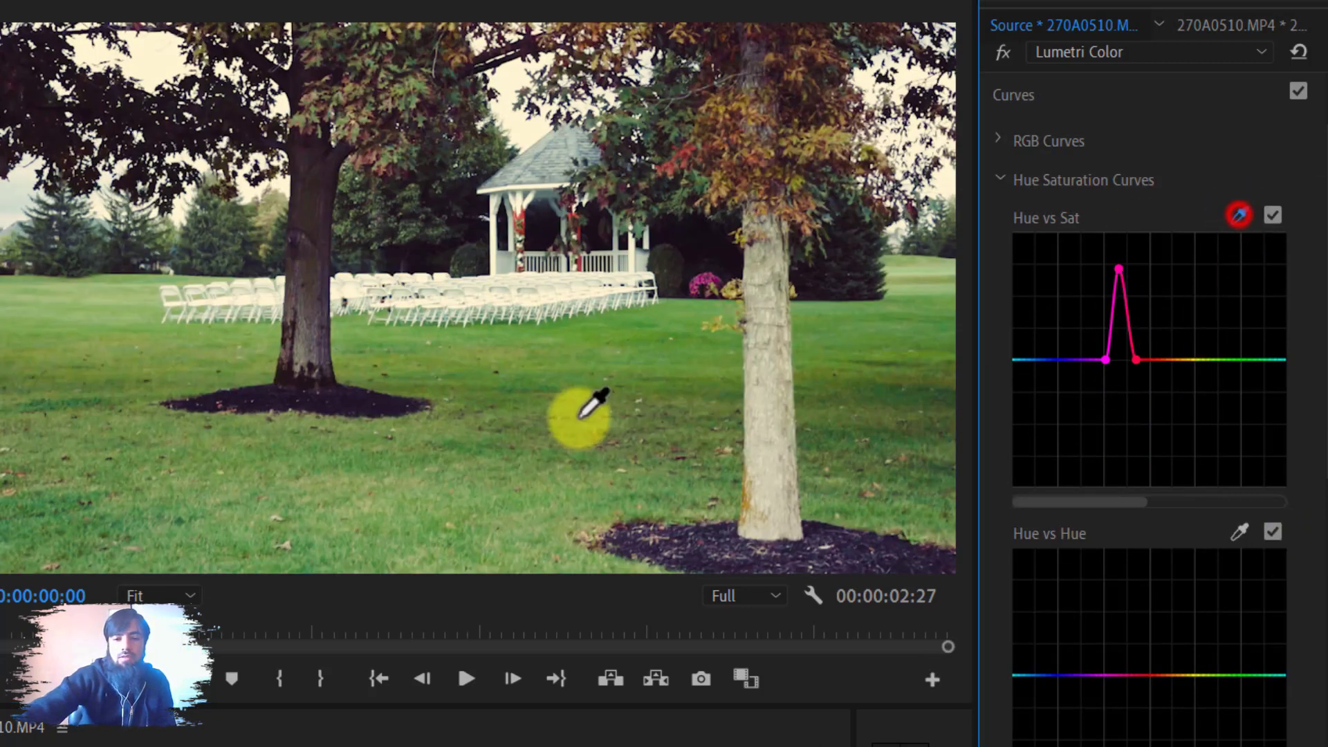
pyautogui.click(565, 375)
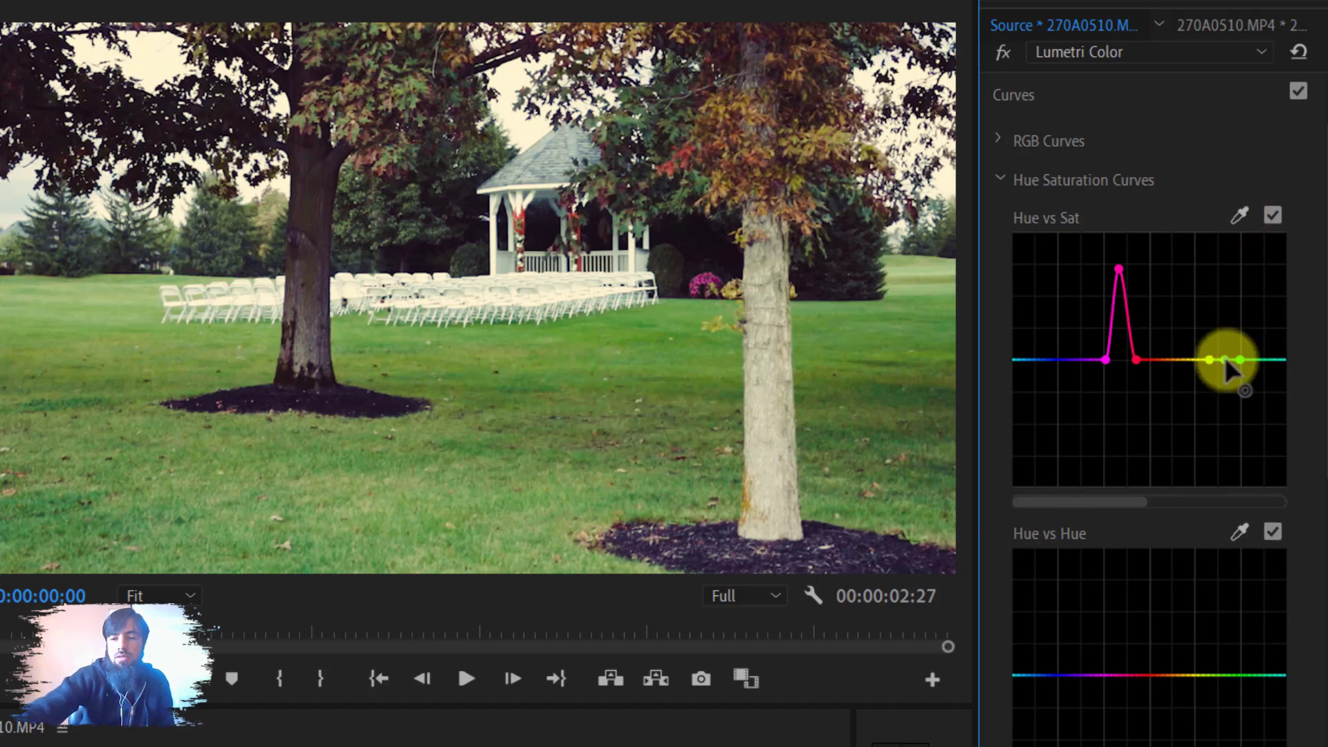
pyautogui.moveTo(1225, 357)
pyautogui.mouseDown()
pyautogui.moveTo(1222, 267)
pyautogui.moveTo(1241, 465)
pyautogui.moveTo(1223, 342)
pyautogui.mouseUp()
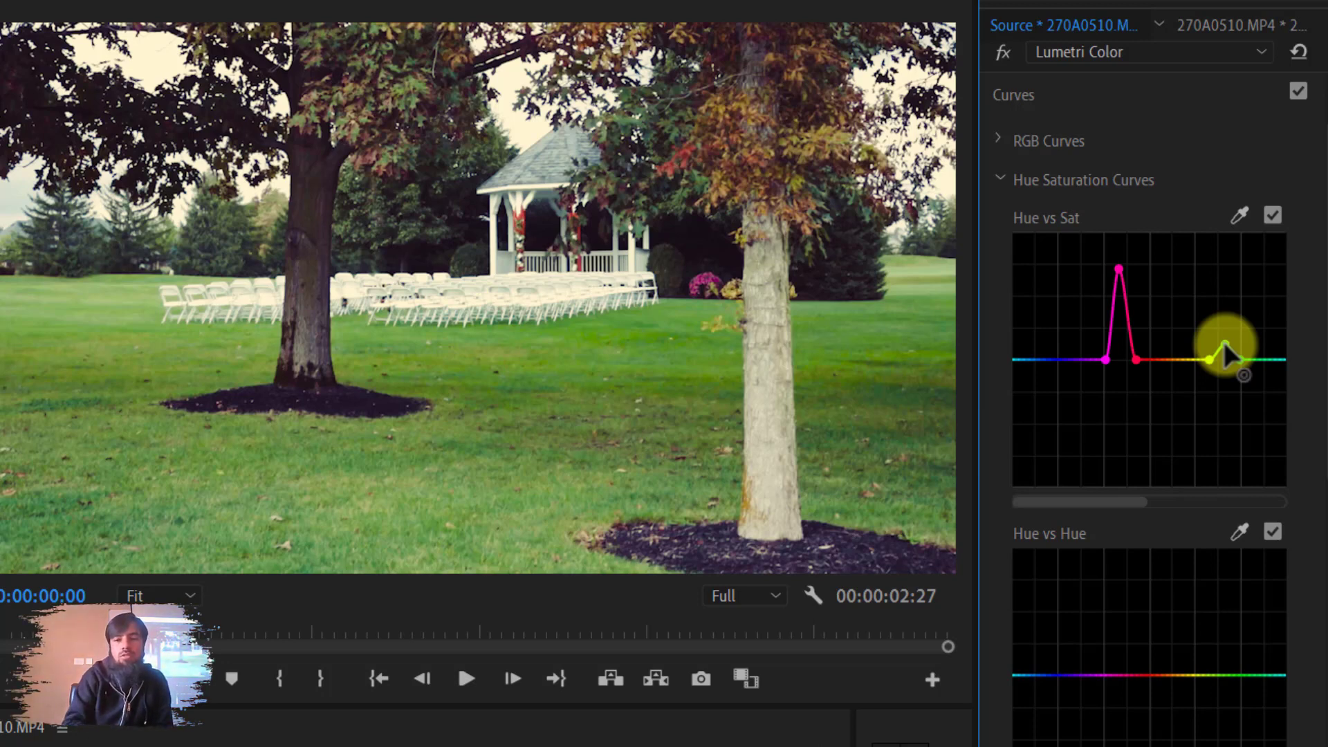
# Step: Sample a red hue with the Hue vs Hue eyedropper and try raising its middle point far above the line, checking the leaves at 100%
pyautogui.click(1239, 532)
pyautogui.click(635, 358)
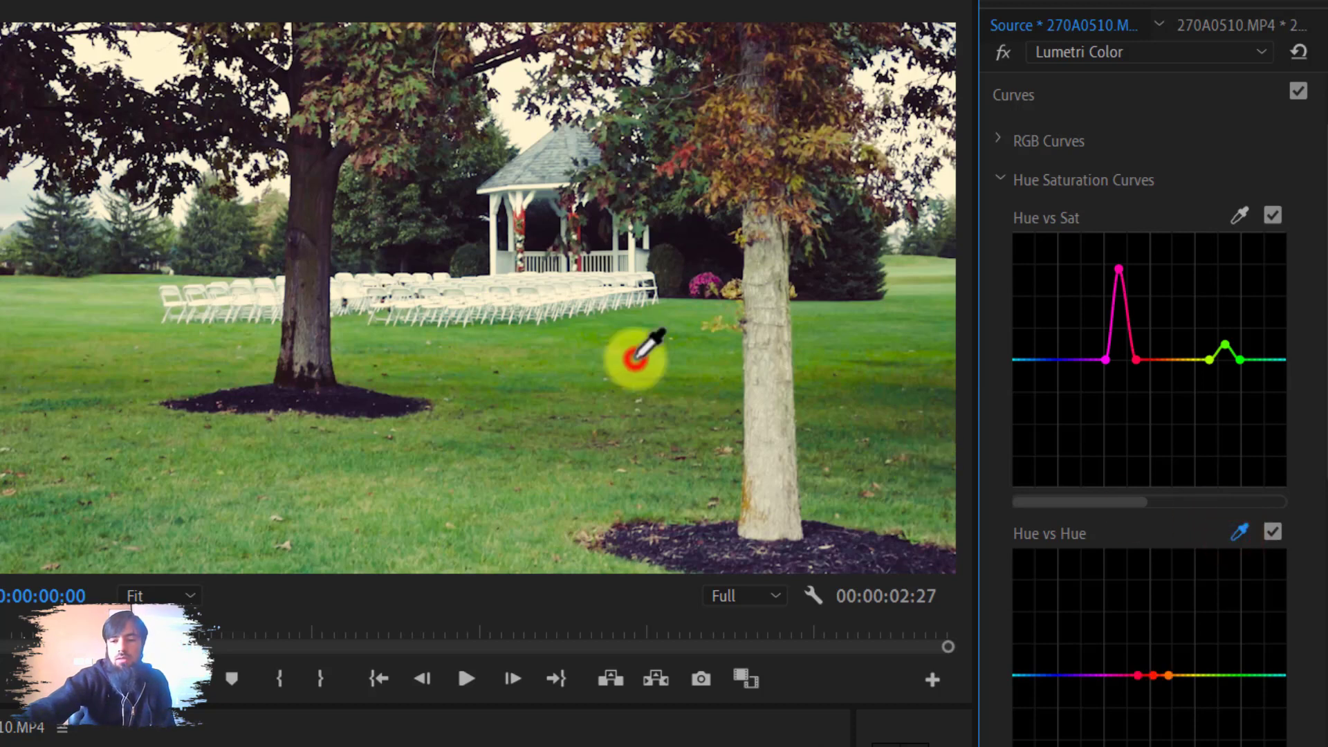
pyautogui.click(1152, 674)
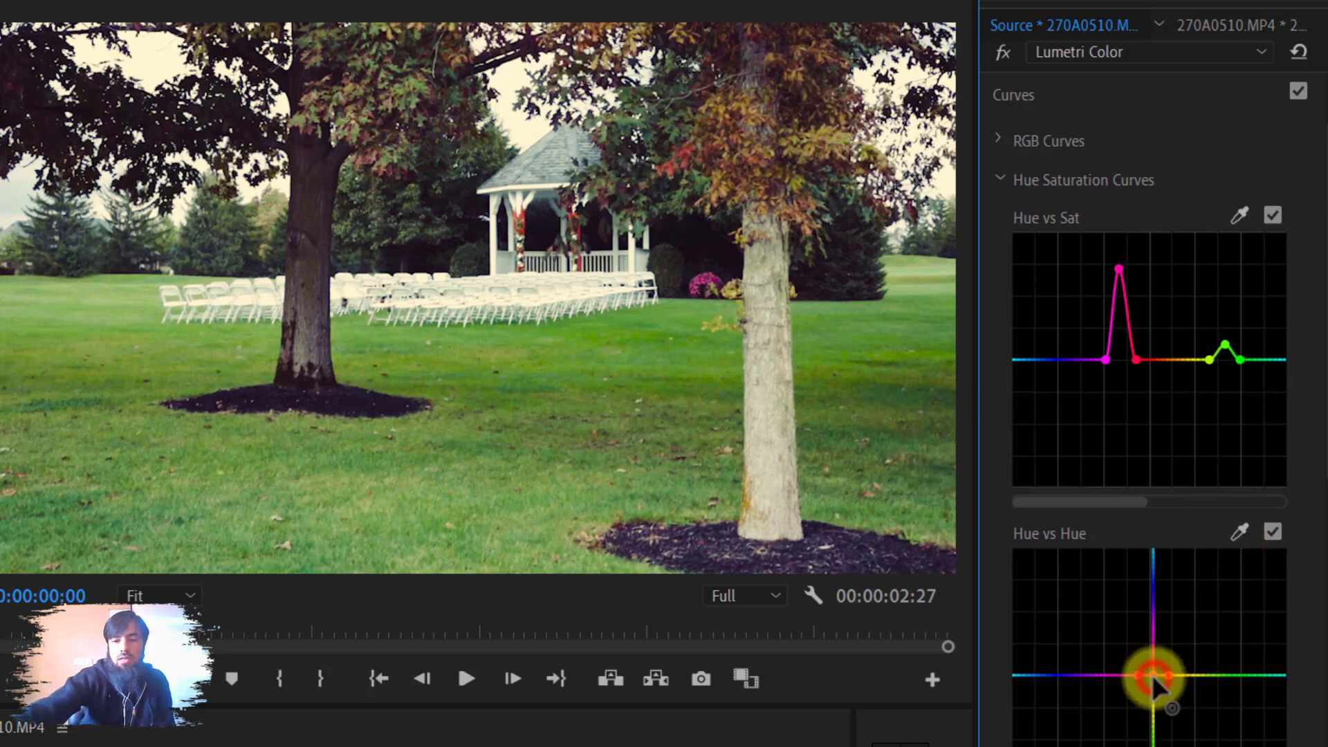
pyautogui.moveTo(1152, 675); pyautogui.dragTo(1150, 633)
pyautogui.moveTo(949, 246); pyautogui.dragTo(949, 217)
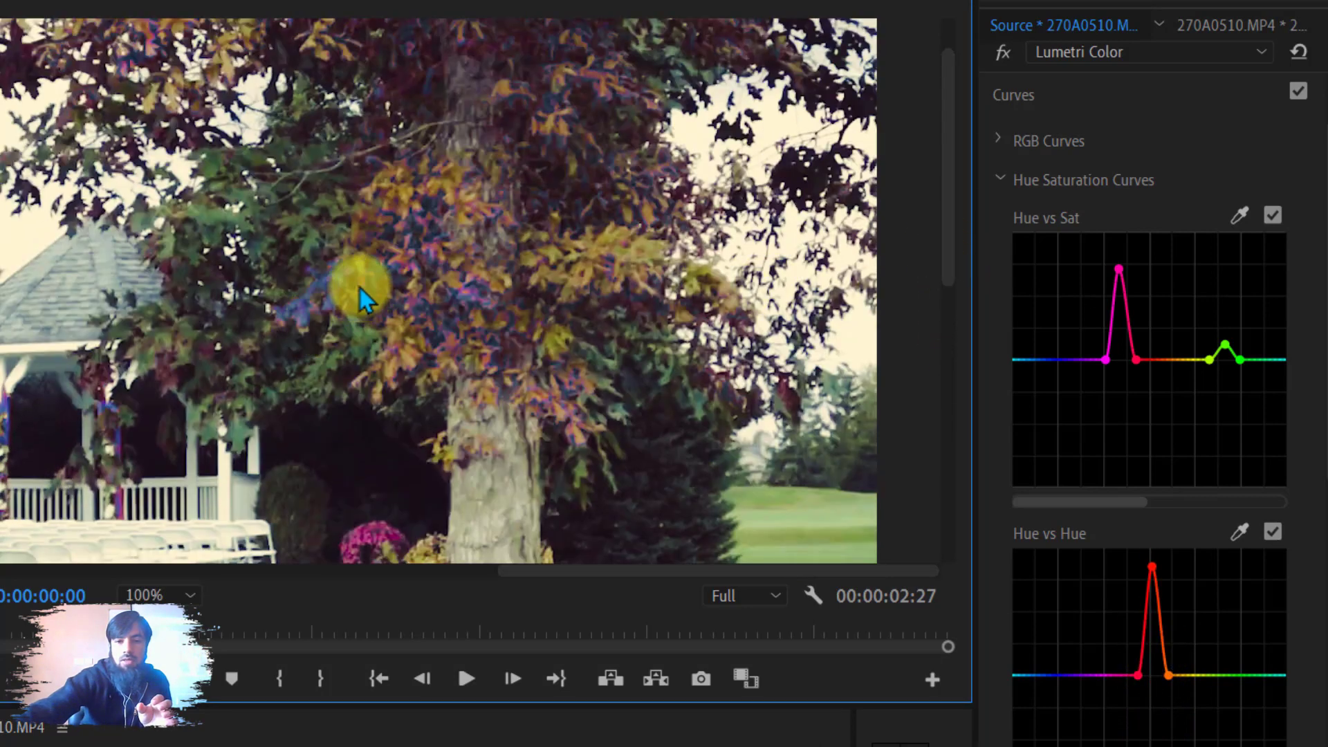
# Step: Return the middle red point on the Hue vs Hue curve to the baseline
pyautogui.moveTo(1151, 567); pyautogui.dragTo(1147, 676)
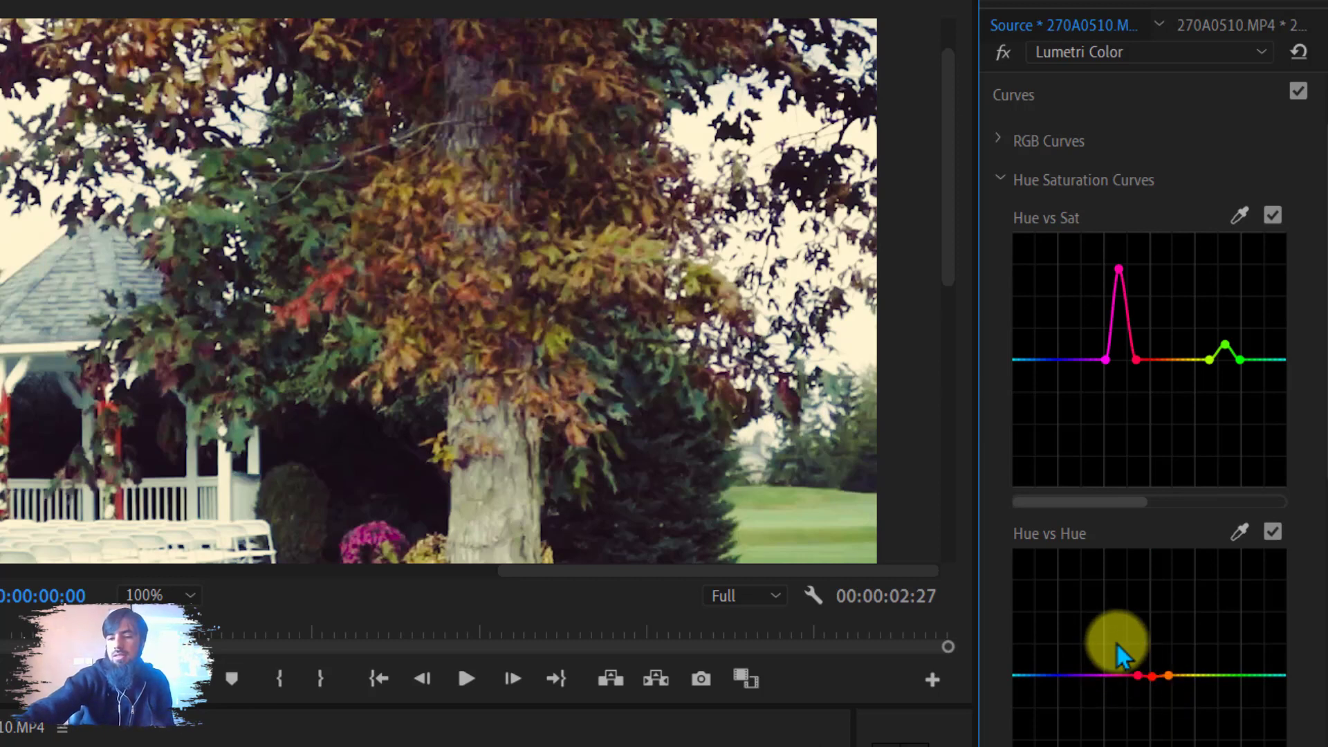
pyautogui.scroll(-6, 1134, 664)
pyautogui.scroll(-10, 1142, 668)
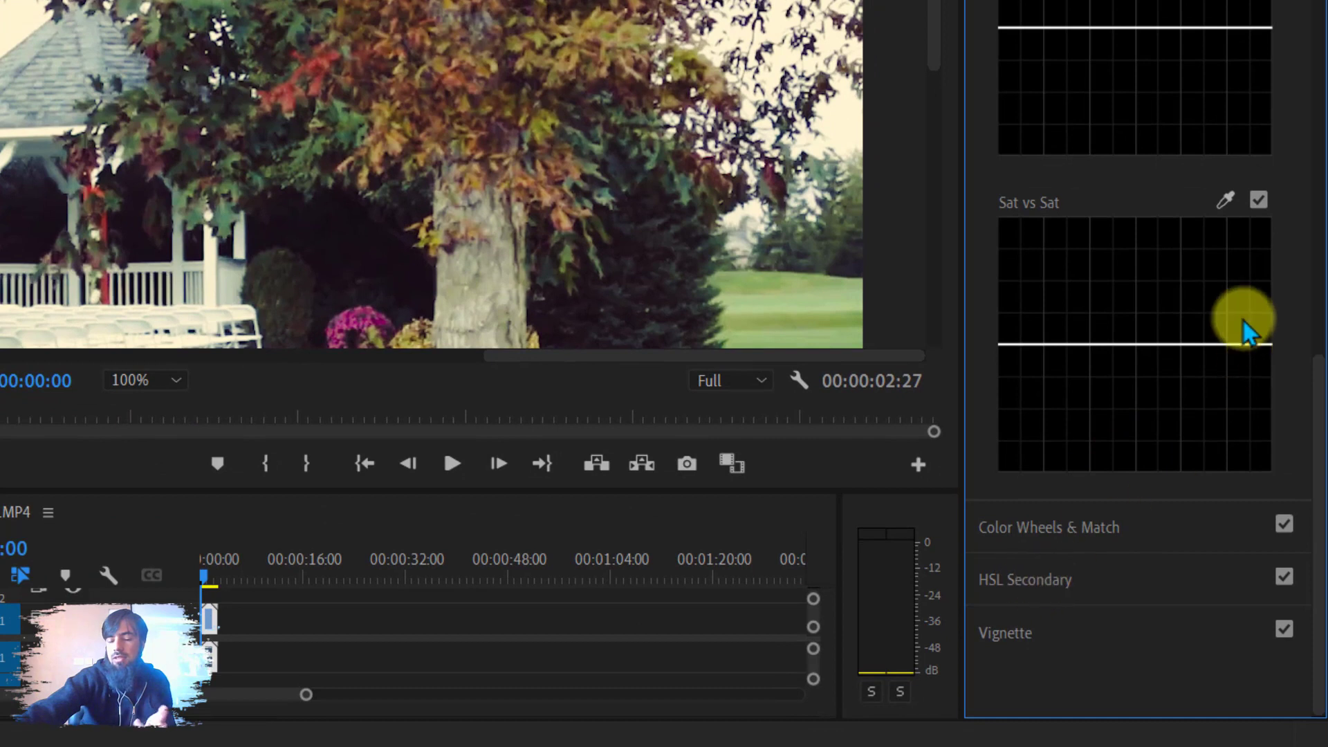
pyautogui.scroll(10, 1243, 321)
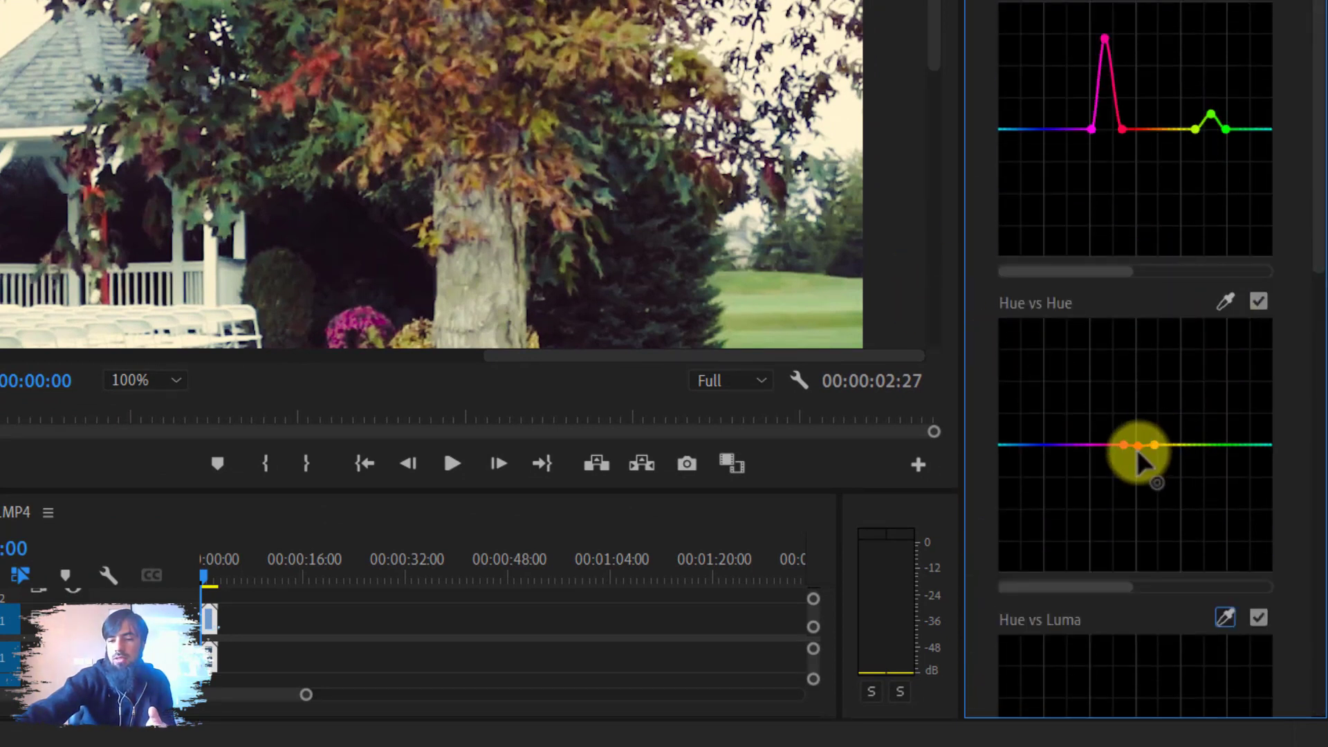
pyautogui.moveTo(1138, 449); pyautogui.dragTo(1138, 443)
# Step: Sample the pink flower bush with the Hue vs Luma eyedropper and try small upward shifts of its middle point, keeping it near the line
pyautogui.scroll(-3, 1274, 425)
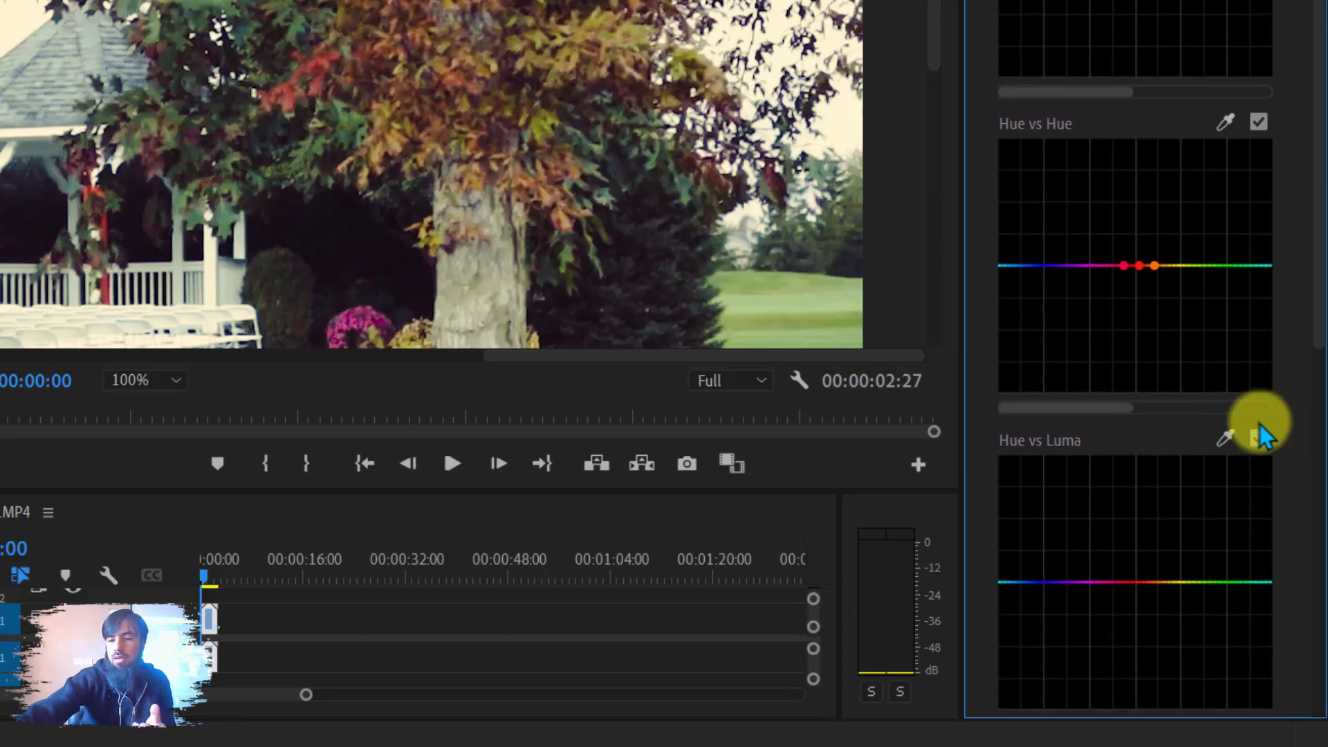
pyautogui.click(1223, 438)
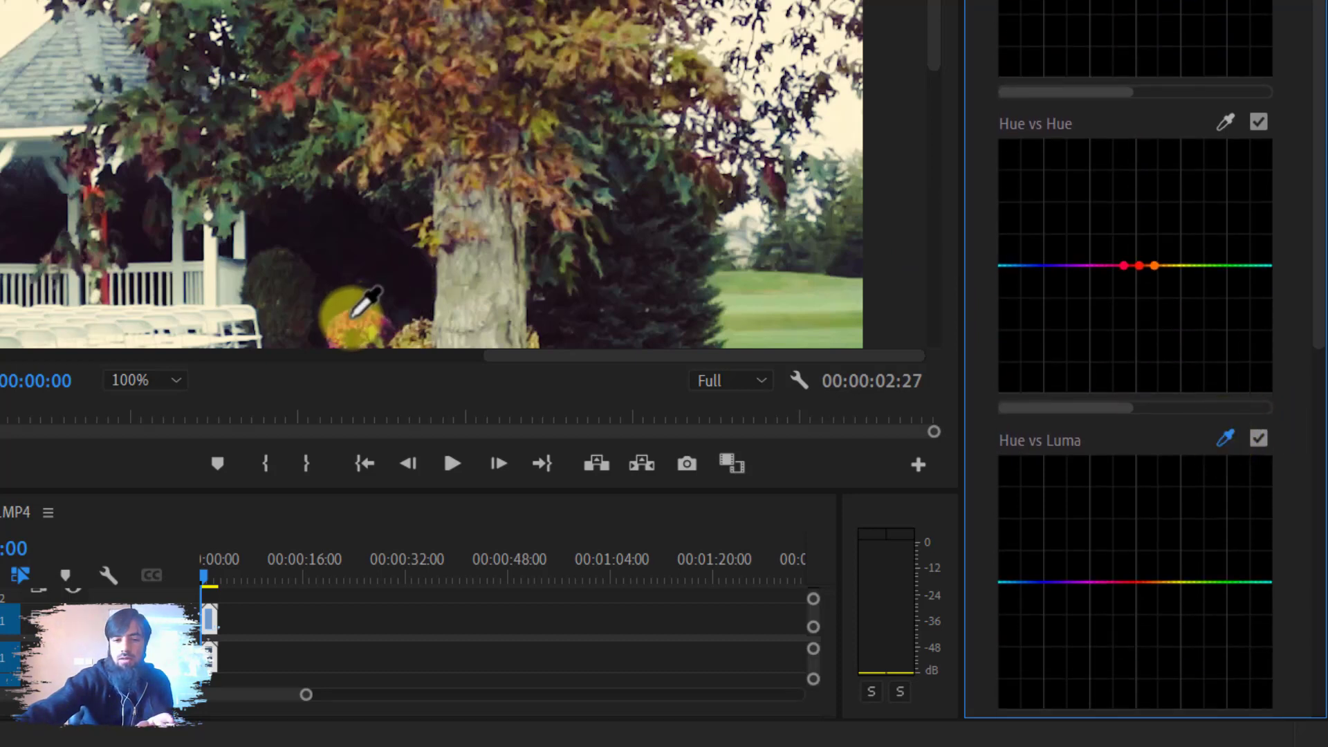
pyautogui.click(342, 322)
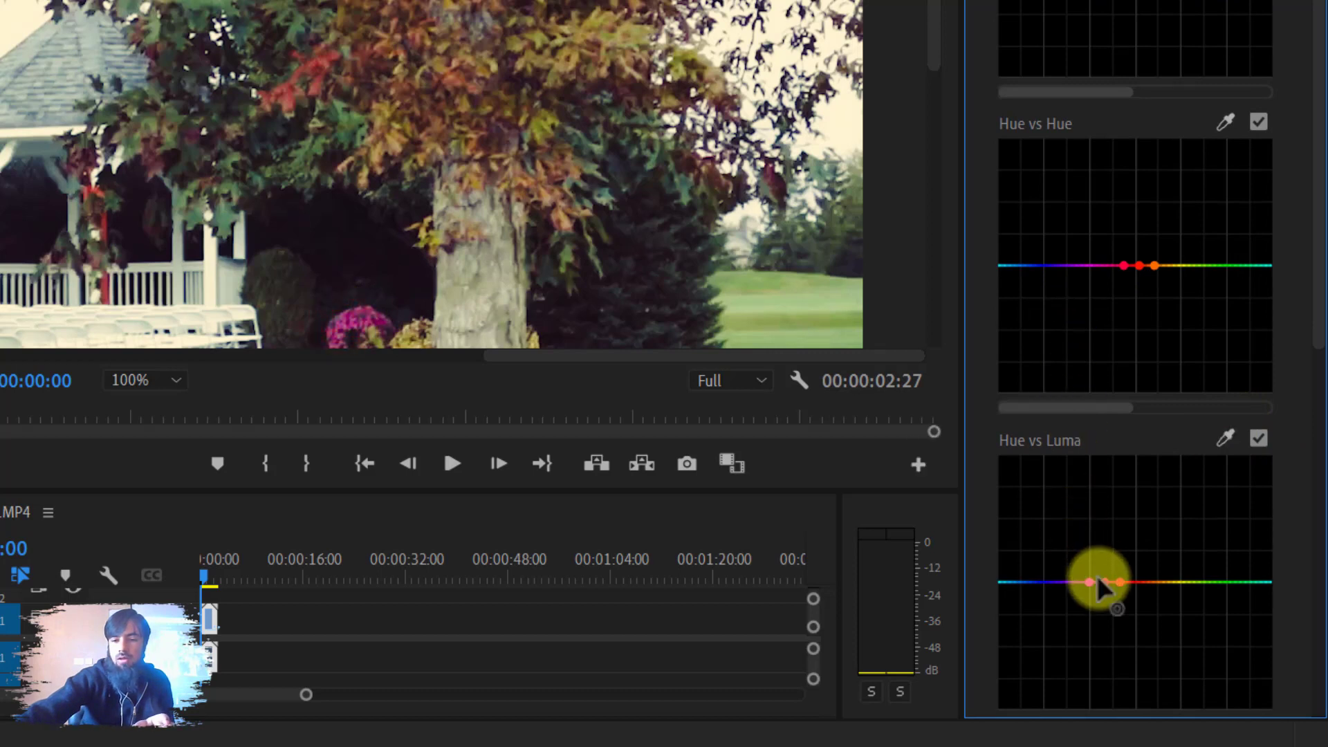
pyautogui.moveTo(1105, 582); pyautogui.dragTo(1103, 573)
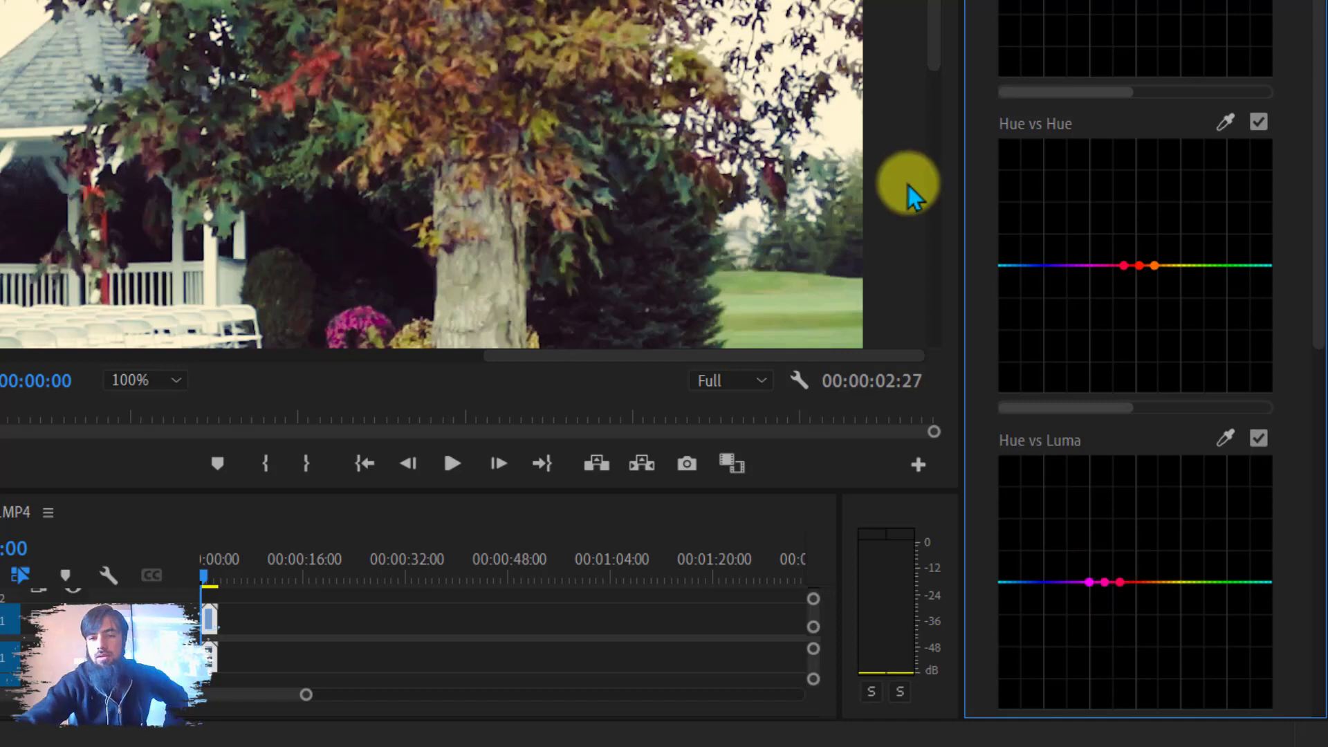
pyautogui.moveTo(945, 36); pyautogui.dragTo(949, 101)
pyautogui.moveTo(1112, 559)
pyautogui.mouseDown()
pyautogui.moveTo(1101, 661)
pyautogui.moveTo(1102, 502)
pyautogui.moveTo(1100, 592)
pyautogui.moveTo(1105, 579)
pyautogui.mouseUp()
# Step: Look over the Luma vs Sat and Sat vs Sat curves, and collapse Hue Saturation Curves
pyautogui.scroll(-3, 1176, 499)
pyautogui.scroll(-5, 1176, 498)
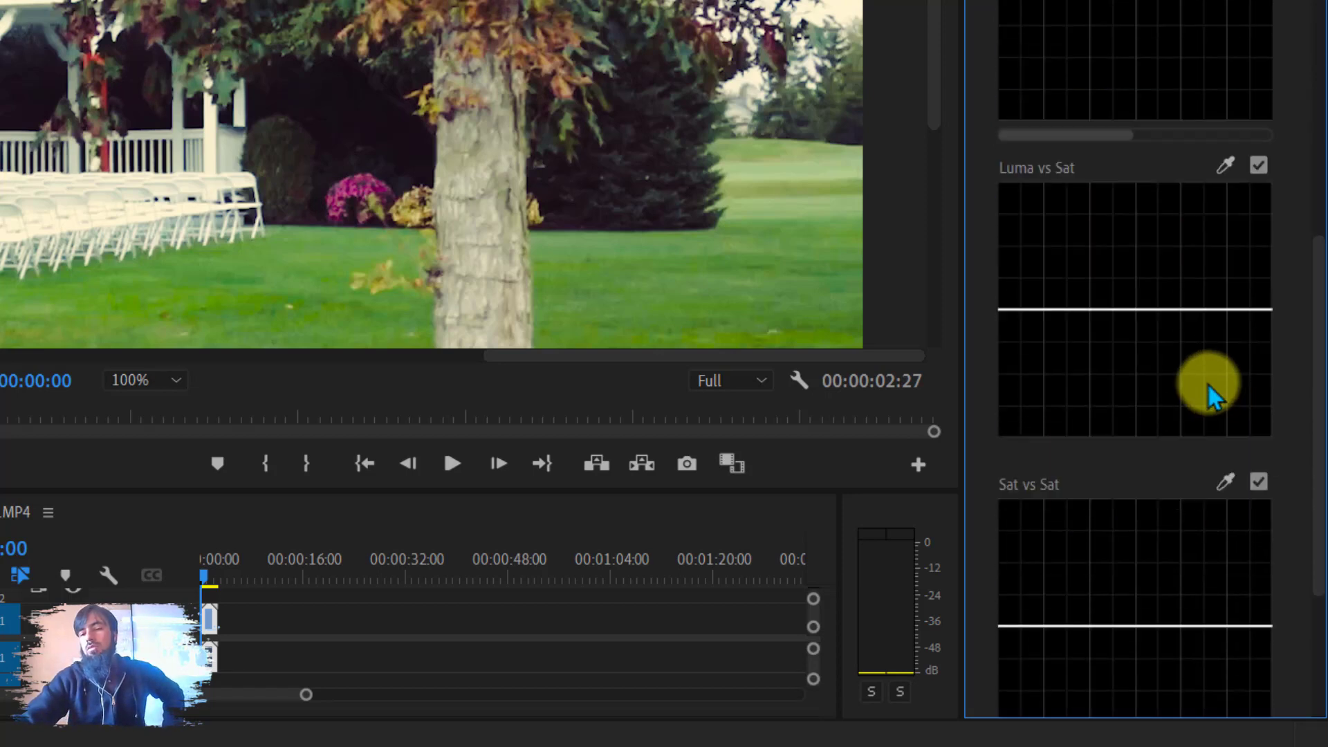
pyautogui.scroll(-3, 1209, 384)
pyautogui.scroll(-2, 1209, 381)
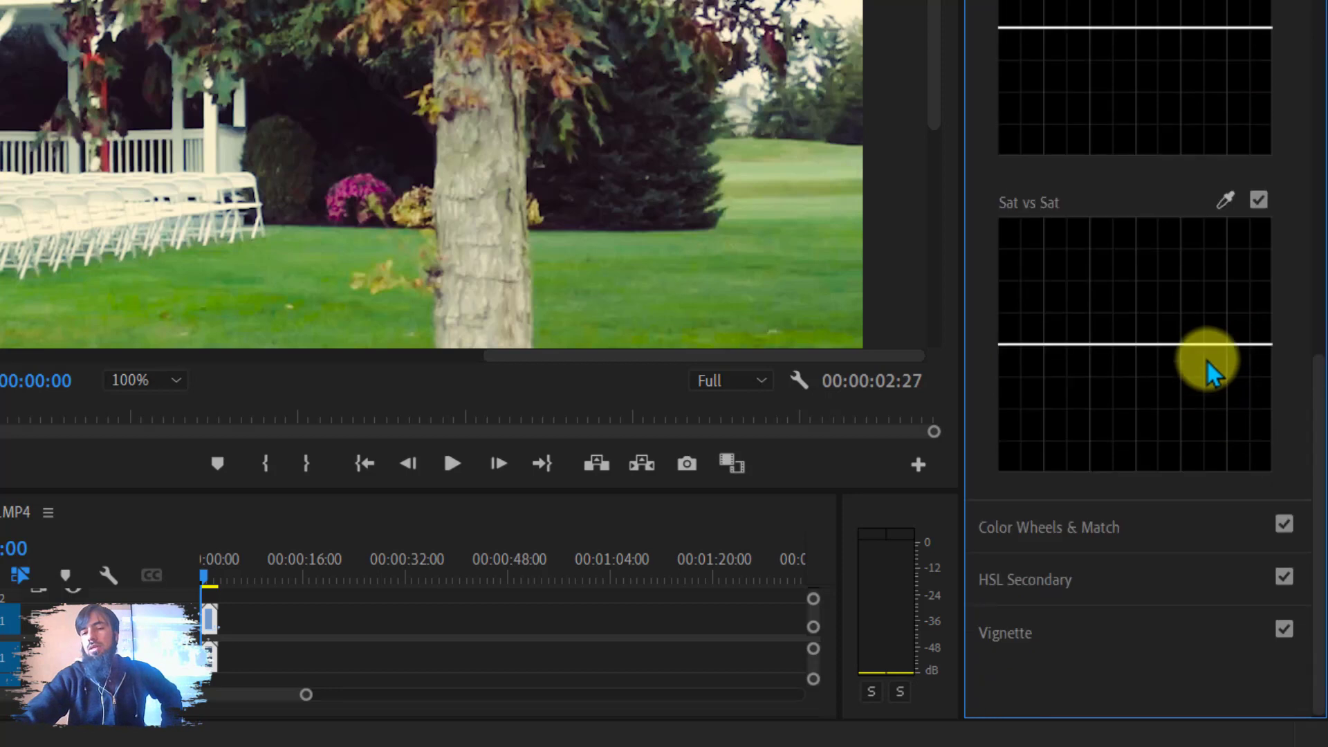
pyautogui.scroll(10, 1208, 358)
pyautogui.click(1026, 135)
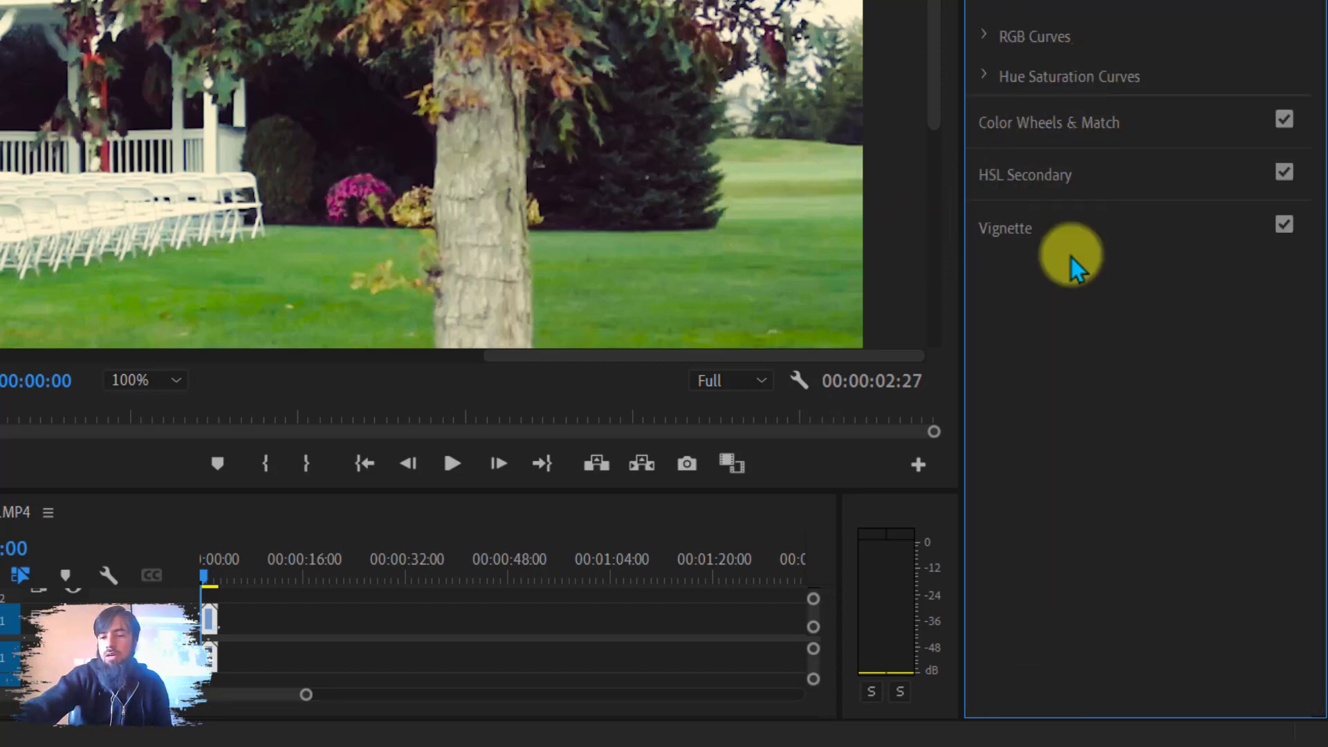
# Step: Briefly open and close the Color Wheels & Match, HSL Secondary and Vignette sections
pyautogui.click(1052, 110)
pyautogui.click(1044, 45)
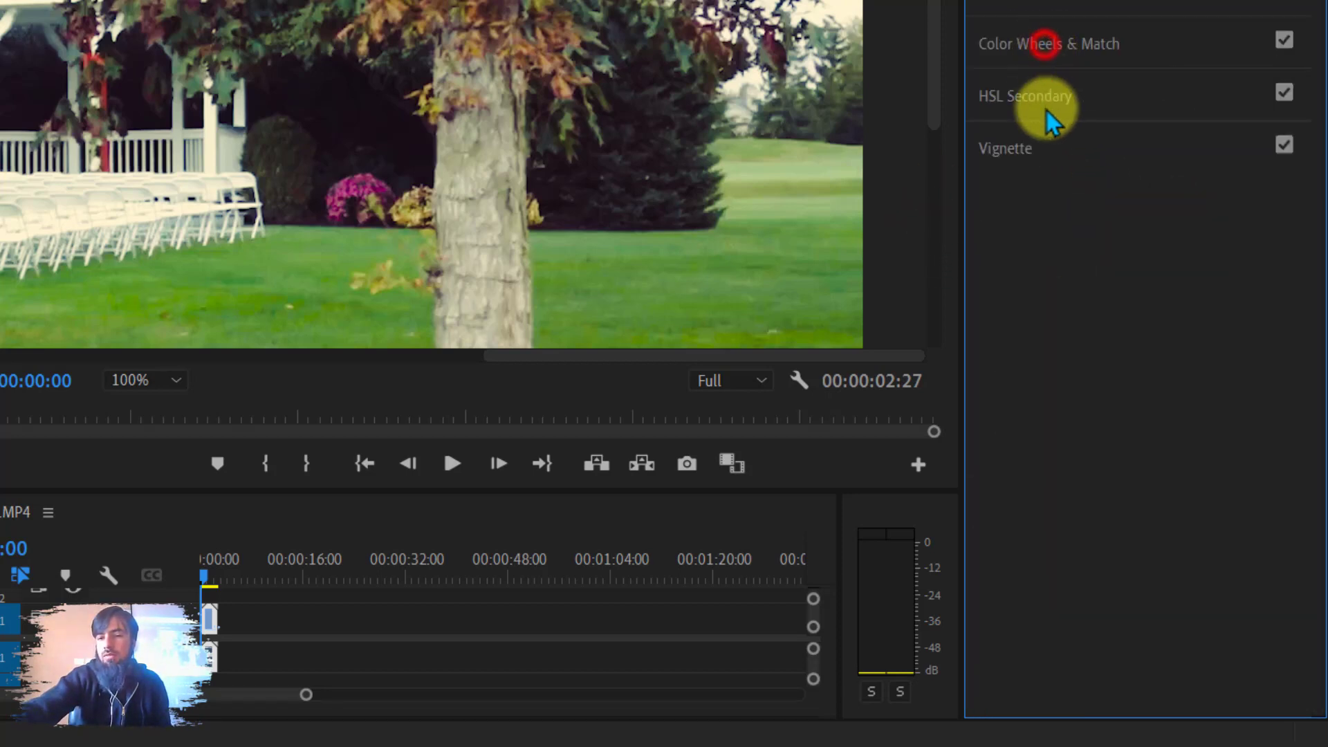
pyautogui.click(1046, 105)
pyautogui.click(1046, 104)
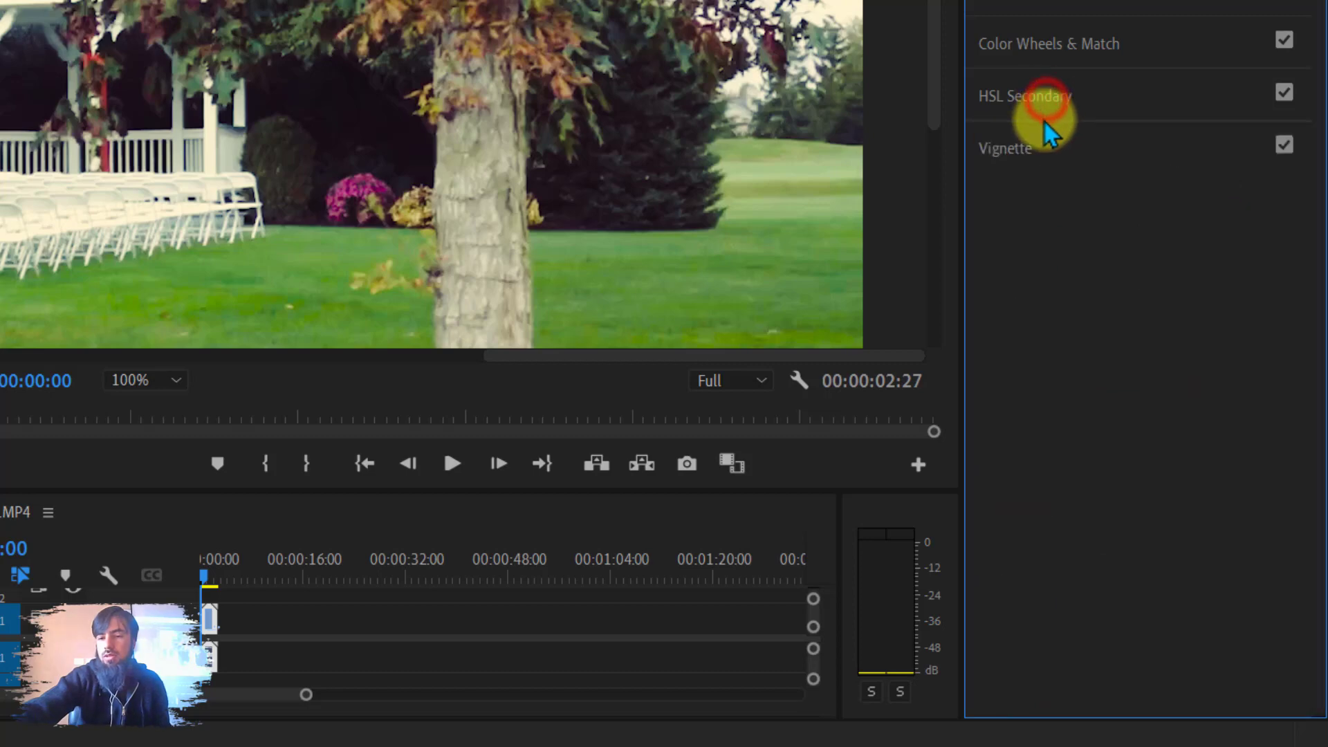
pyautogui.click(1039, 148)
pyautogui.click(1040, 148)
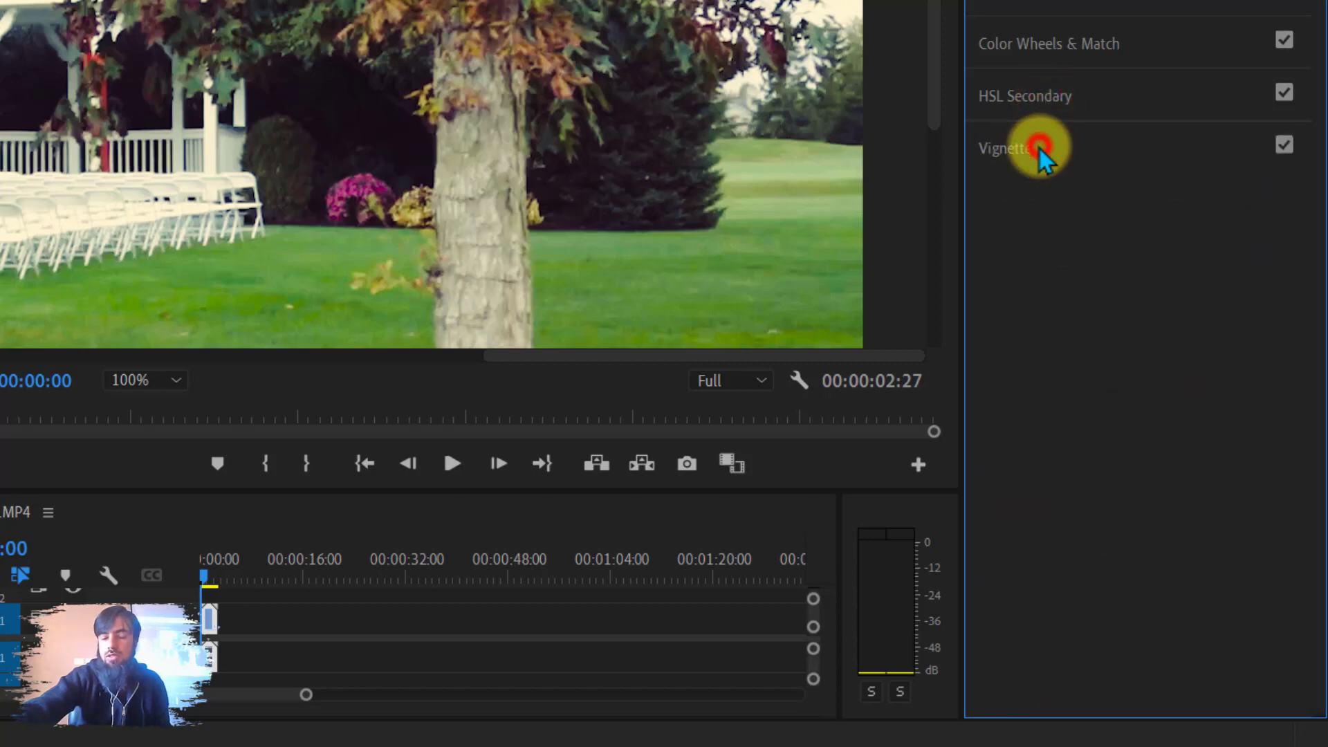
# Step: Set the preview zoom to Fit and toggle the Lumetri Color effect off and on to compare the graded clip with the original
pyautogui.click(158, 380)
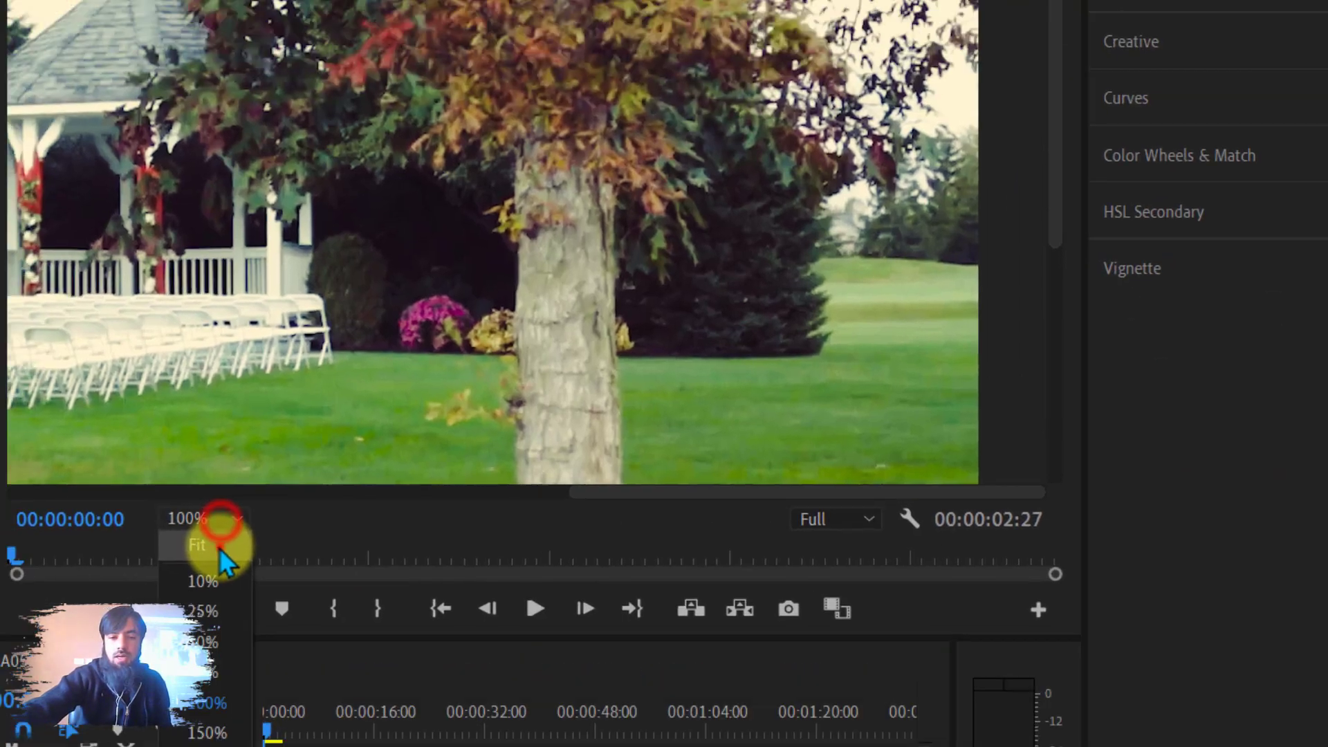
pyautogui.click(220, 546)
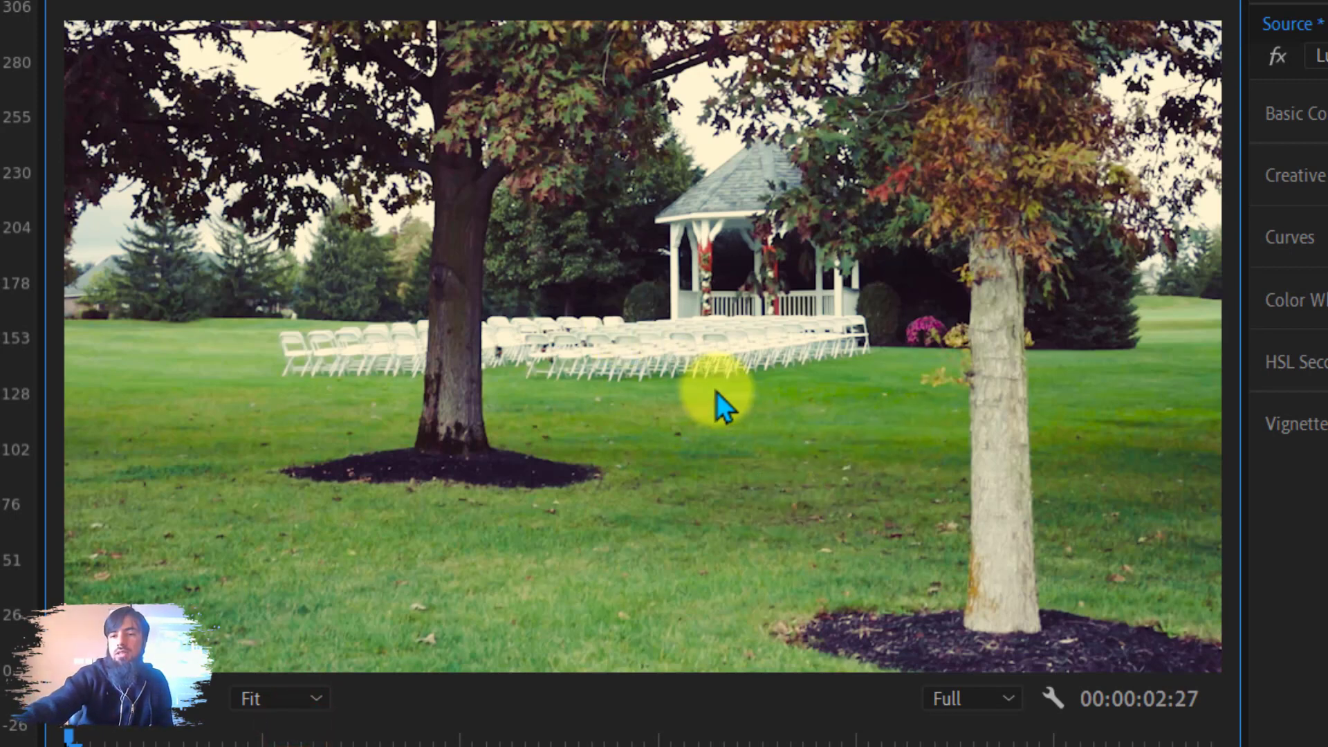
pyautogui.click(1276, 59)
pyautogui.click(1285, 61)
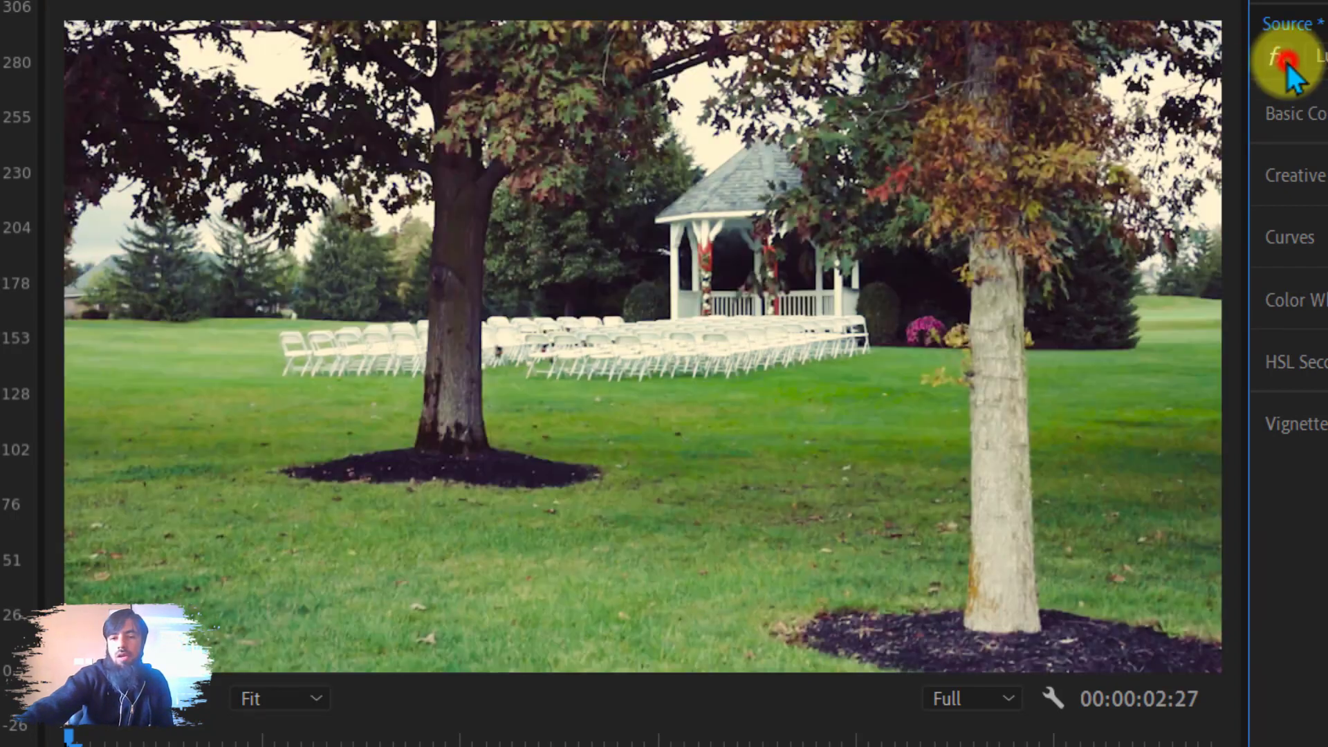